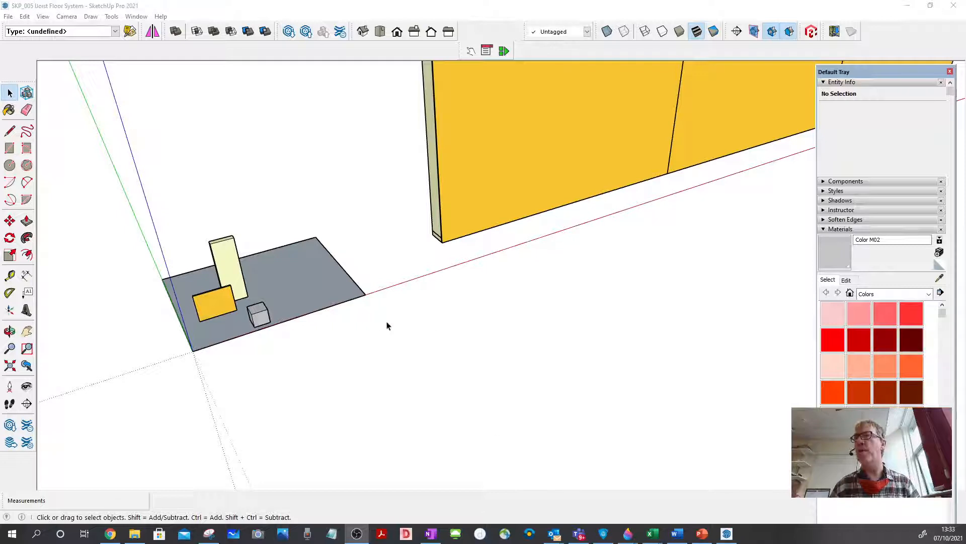
- Copy the upright C16Plus timber component from the grey base to a clear spot about 1980 mm away
{"action": "left_click", "coordinate": [431, 334]}
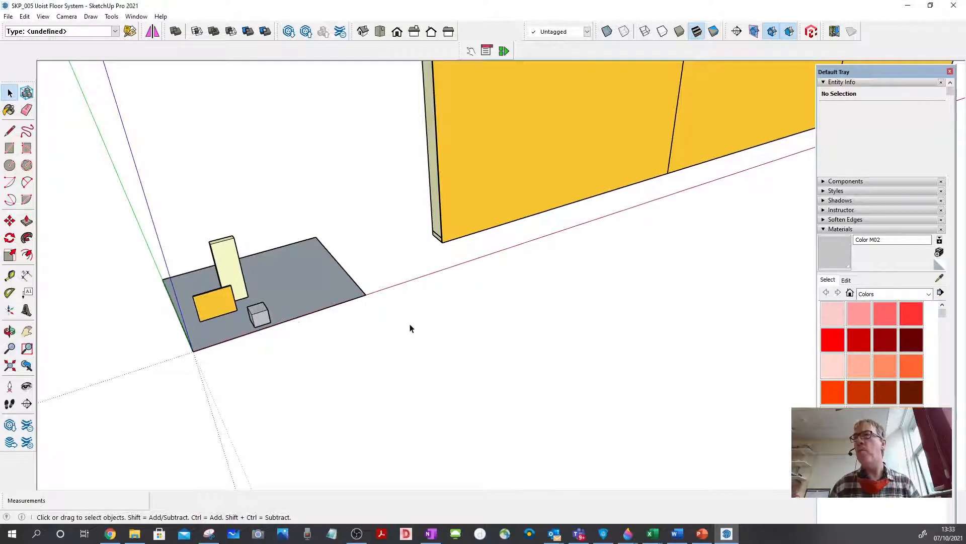
{"action": "middle_click_drag", "start_coordinate": [261, 297], "coordinate": [263, 276]}
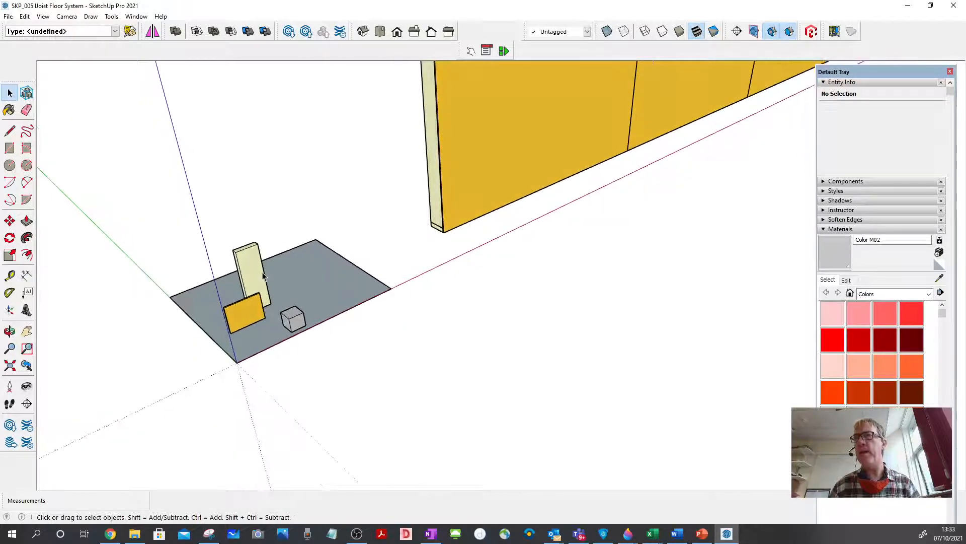
{"action": "left_click", "coordinate": [262, 275]}
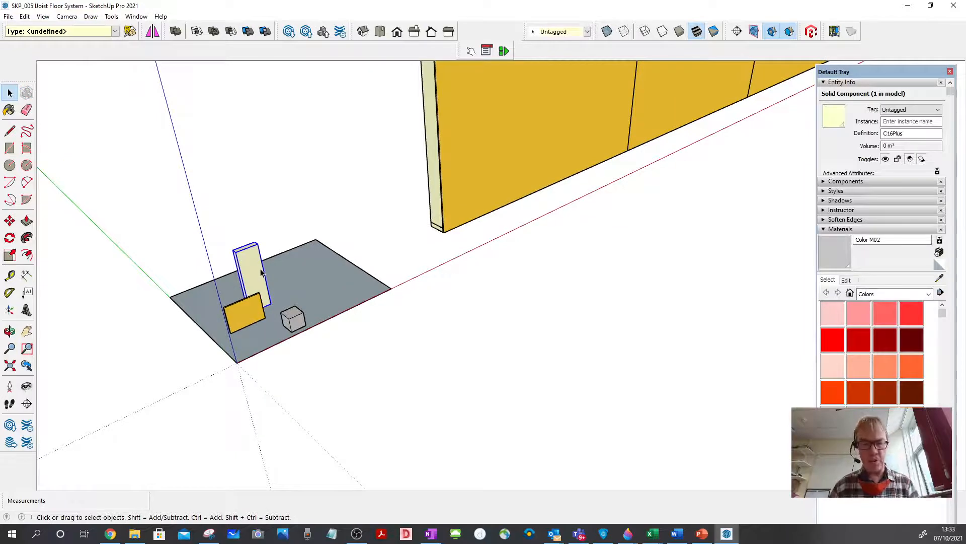
{"action": "key", "text": "m"}
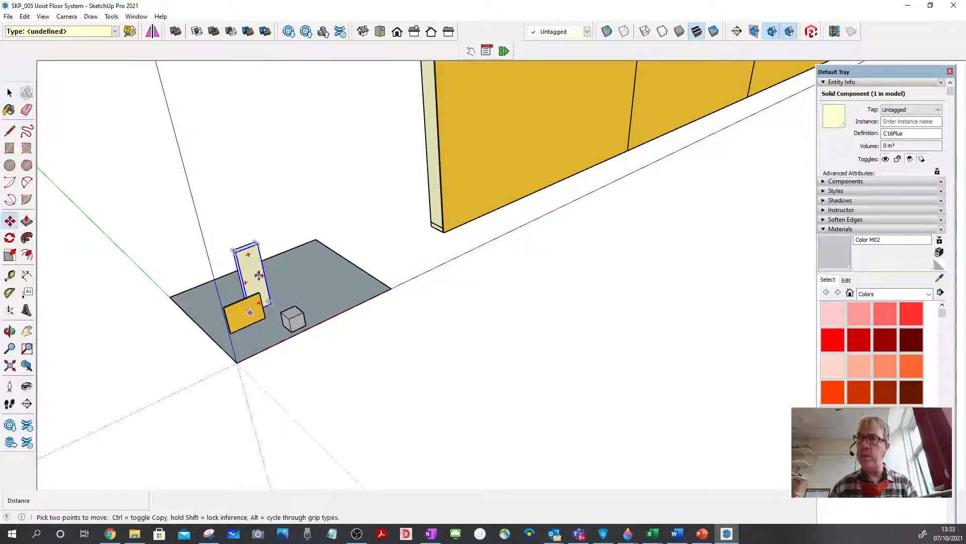
{"action": "left_click", "coordinate": [261, 274]}
{"action": "key", "text": "ctrl"}
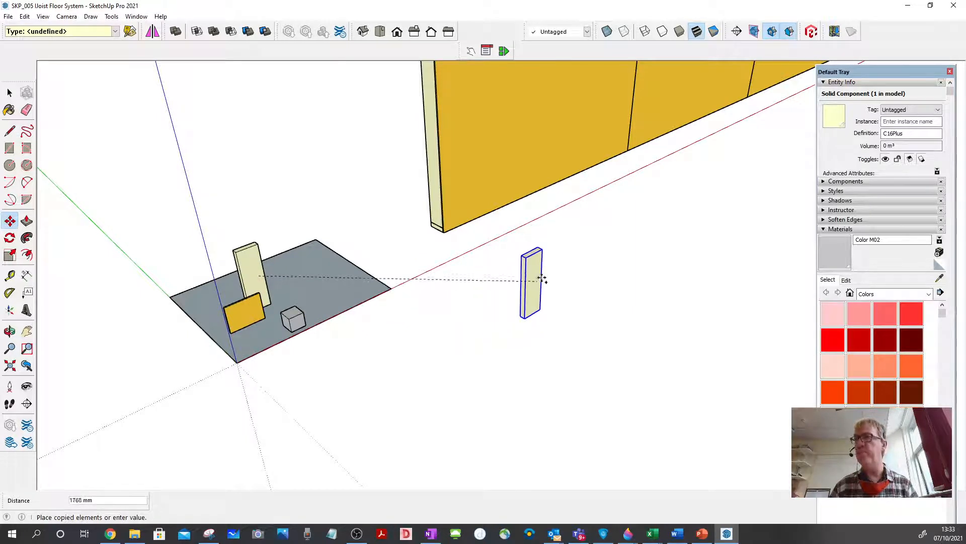
{"action": "left_click", "coordinate": [569, 266]}
{"action": "key", "text": "space"}
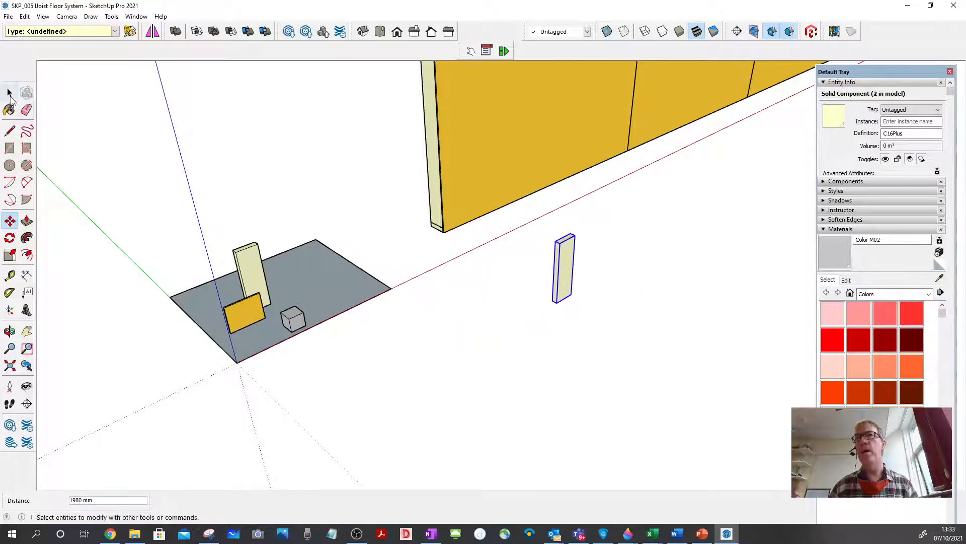
- Make the copied C16Plus timber component unique
{"action": "right_click", "coordinate": [564, 271]}
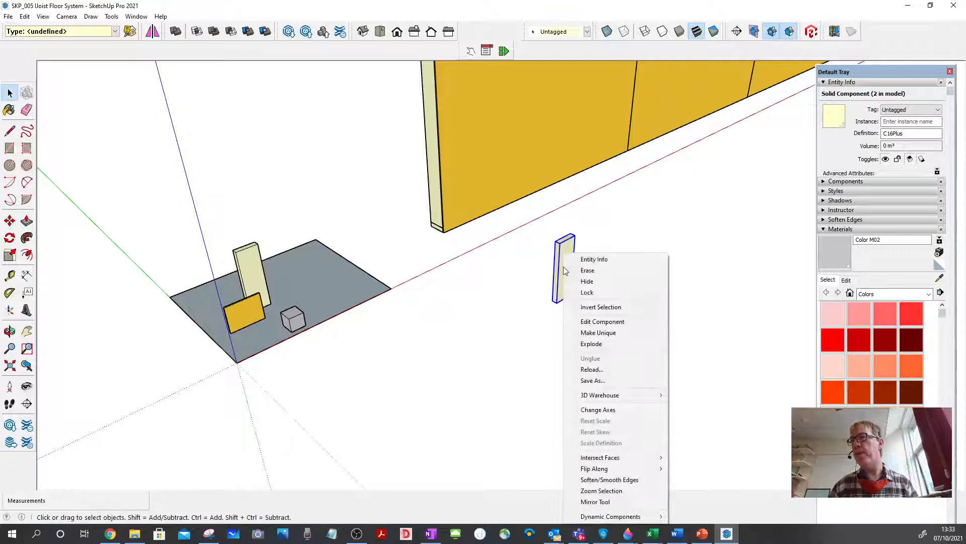
{"action": "left_click", "coordinate": [589, 330]}
{"action": "scroll", "coordinate": [606, 291], "scroll_direction": "up", "scroll_amount": 8}
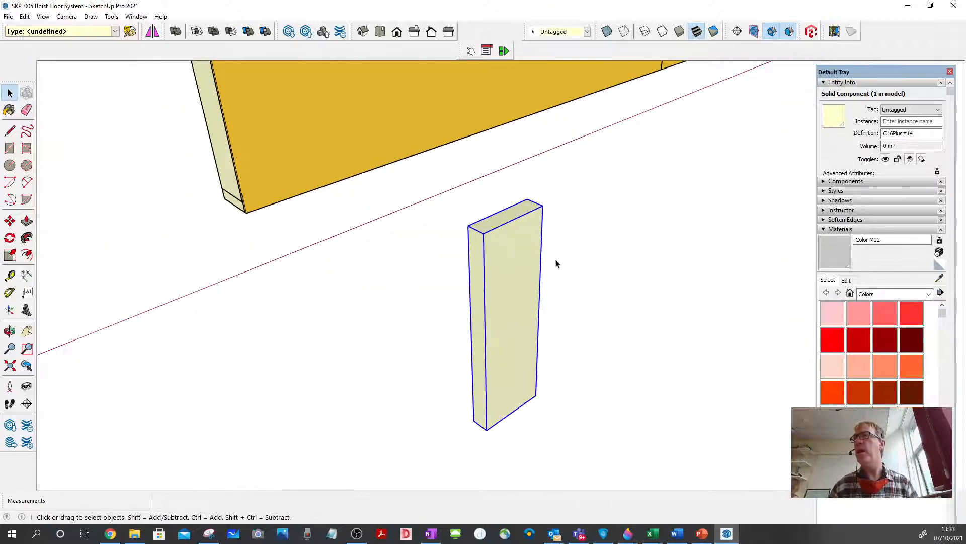
{"action": "middle_click_drag", "start_coordinate": [504, 297], "coordinate": [449, 339]}
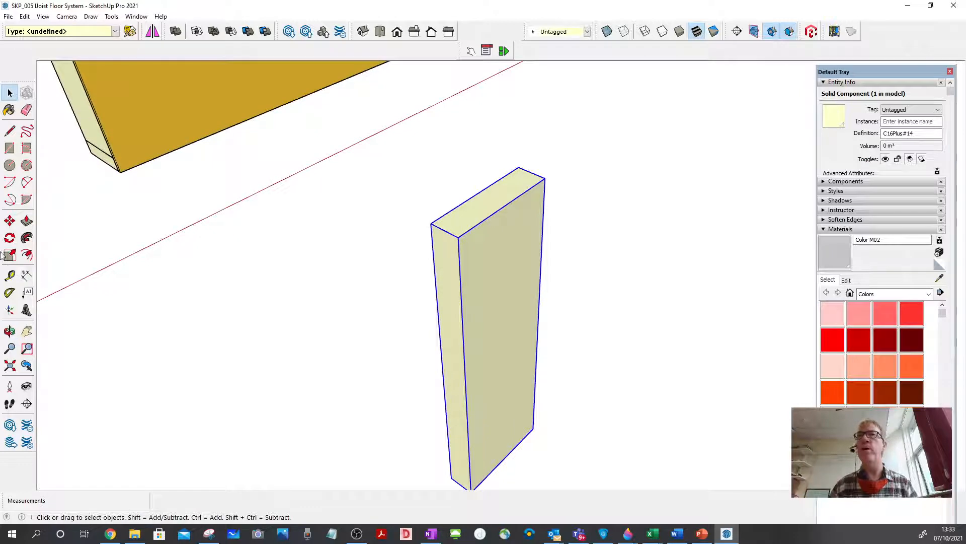
- Place two guide lines across the copied timber's top, offset 45 mm from its long edge and 45 mm from its short edge
{"action": "left_click", "coordinate": [10, 276]}
{"action": "left_click", "coordinate": [468, 215]}
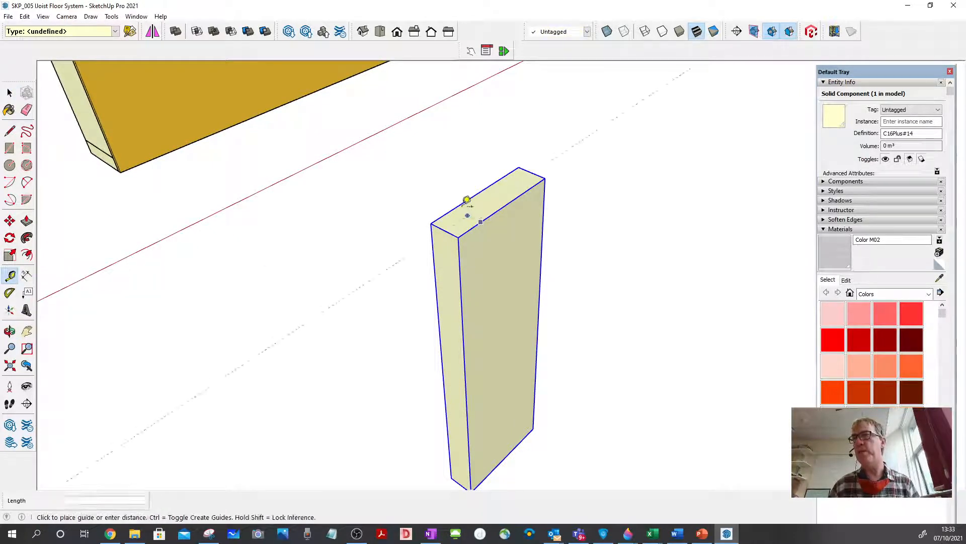
{"action": "type", "text": "45"}
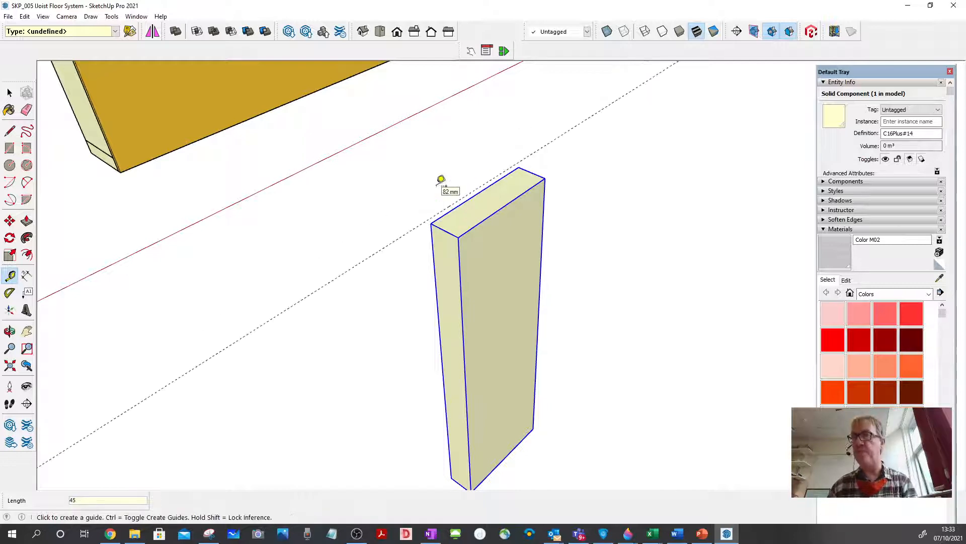
{"action": "key", "text": "Return"}
{"action": "left_click", "coordinate": [444, 230]}
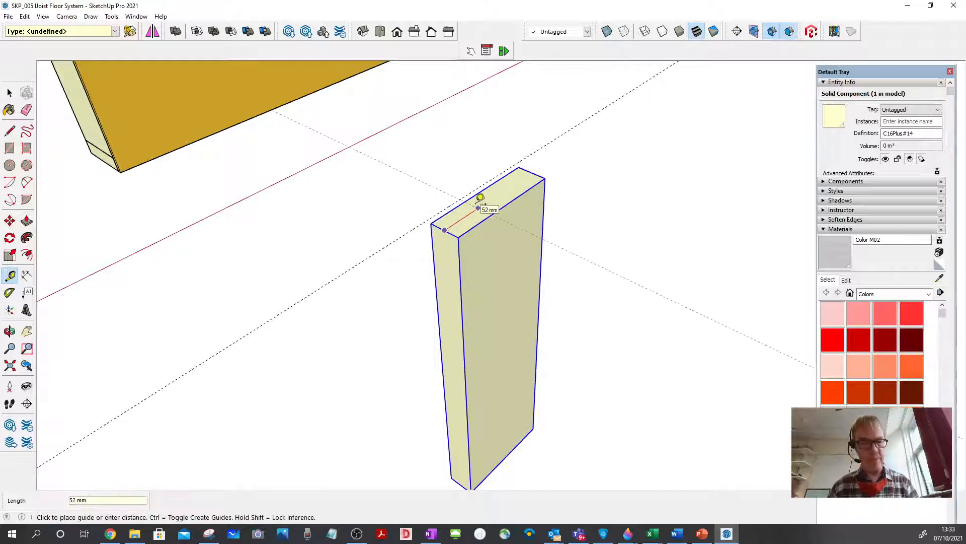
{"action": "type", "text": "45"}
{"action": "key", "text": "Return"}
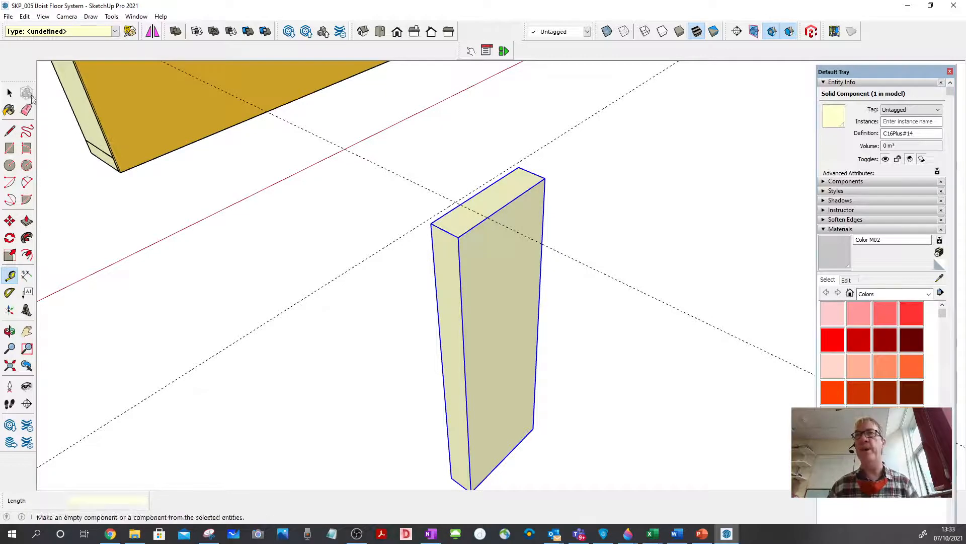
{"action": "left_click", "coordinate": [10, 93]}
- Edit the copied component and pull its wide face outward 7 mm to the guide line
{"action": "middle_click_drag", "start_coordinate": [453, 244], "coordinate": [588, 299]}
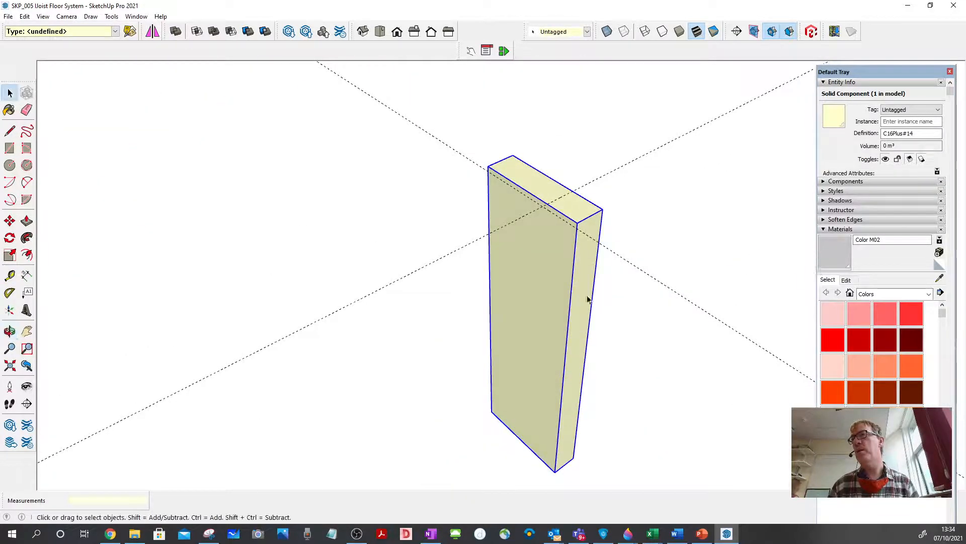
{"action": "double_click", "coordinate": [533, 252]}
{"action": "left_click", "coordinate": [546, 246]}
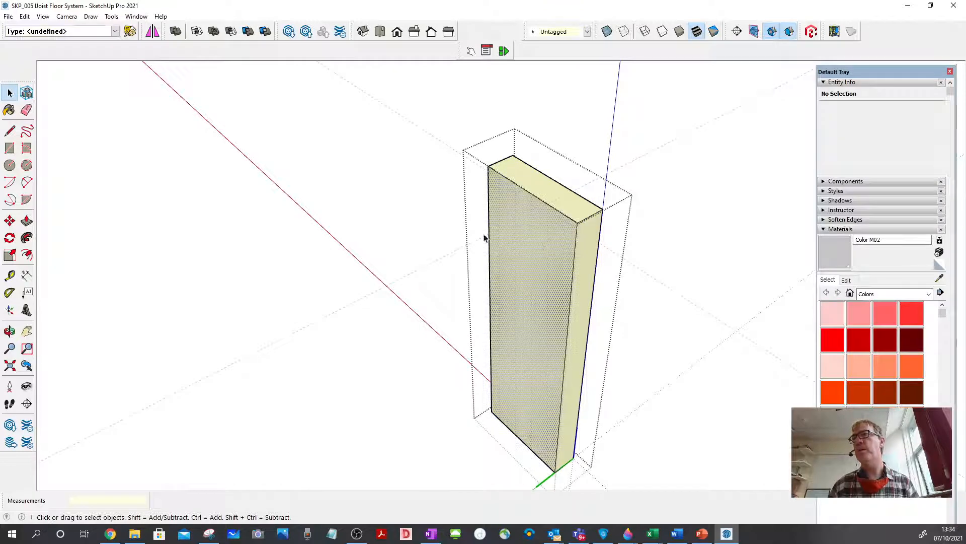
{"action": "left_click", "coordinate": [27, 220]}
{"action": "left_click", "coordinate": [549, 268]}
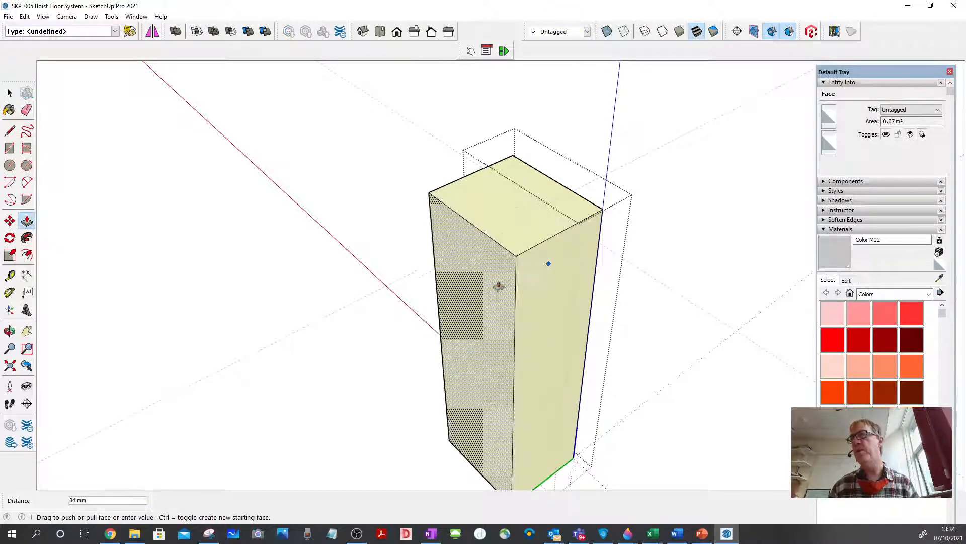
{"action": "left_click", "coordinate": [607, 250]}
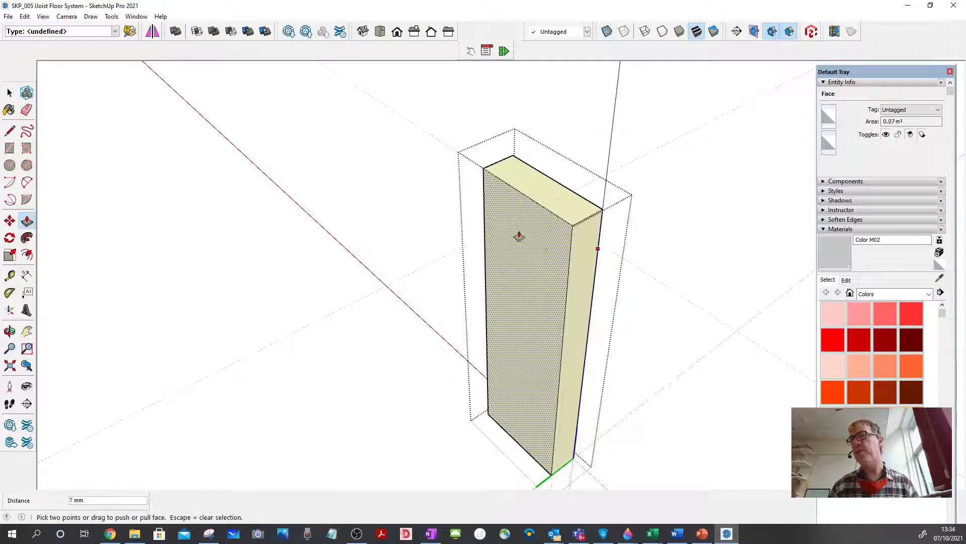
- Push the timber's narrow side face inward 100 mm to the second guide line
{"action": "middle_click_drag", "start_coordinate": [518, 233], "coordinate": [777, 245]}
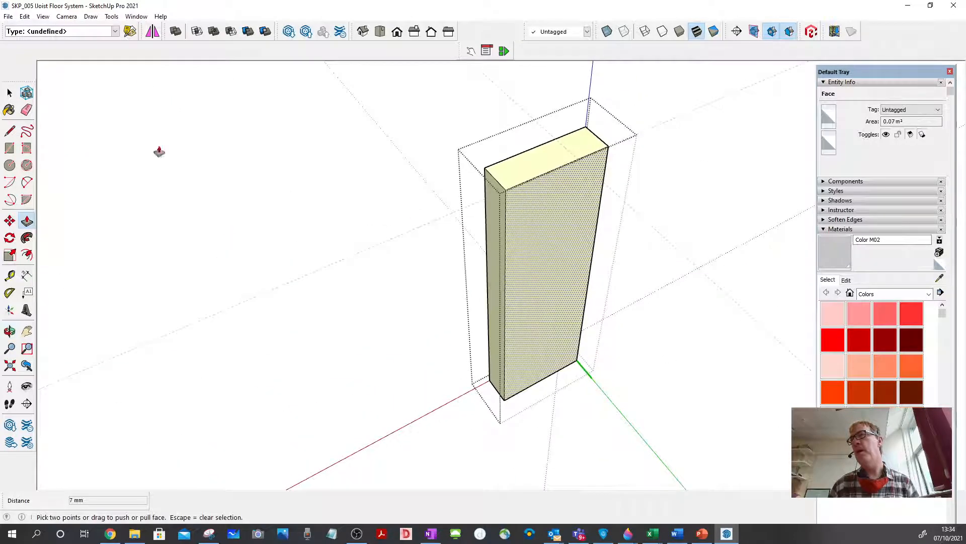
{"action": "left_click", "coordinate": [10, 93]}
{"action": "left_click", "coordinate": [491, 230]}
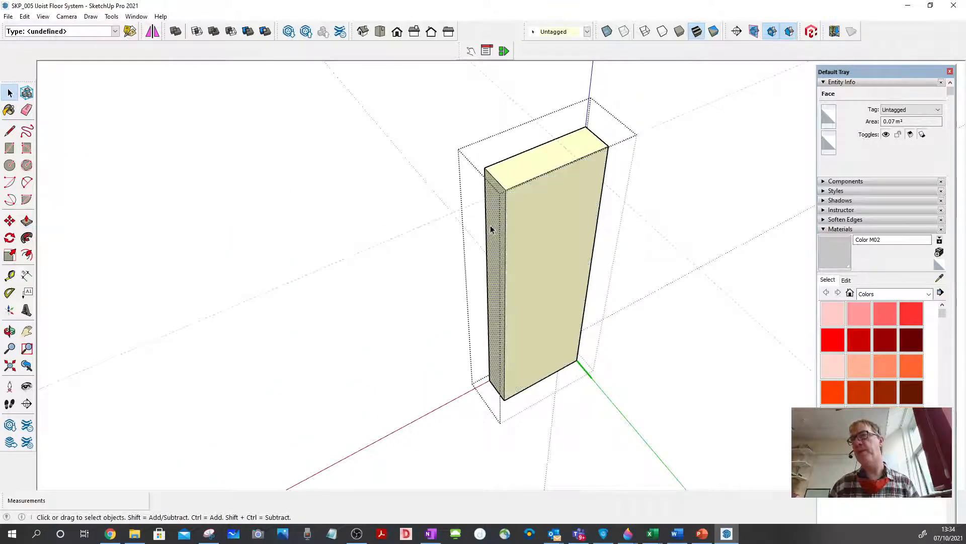
{"action": "key", "text": "p"}
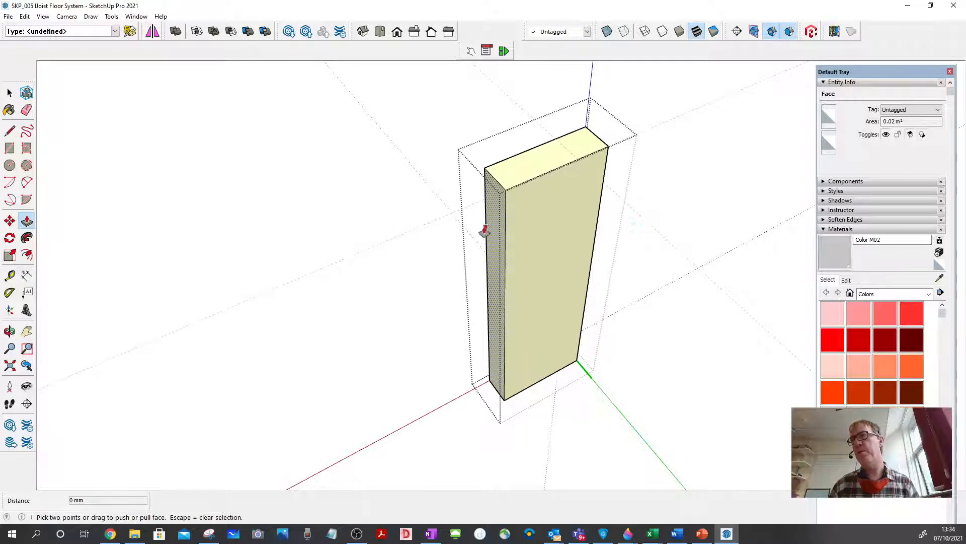
{"action": "left_click_drag", "start_coordinate": [489, 226], "coordinate": [660, 237]}
{"action": "left_click", "coordinate": [9, 93]}
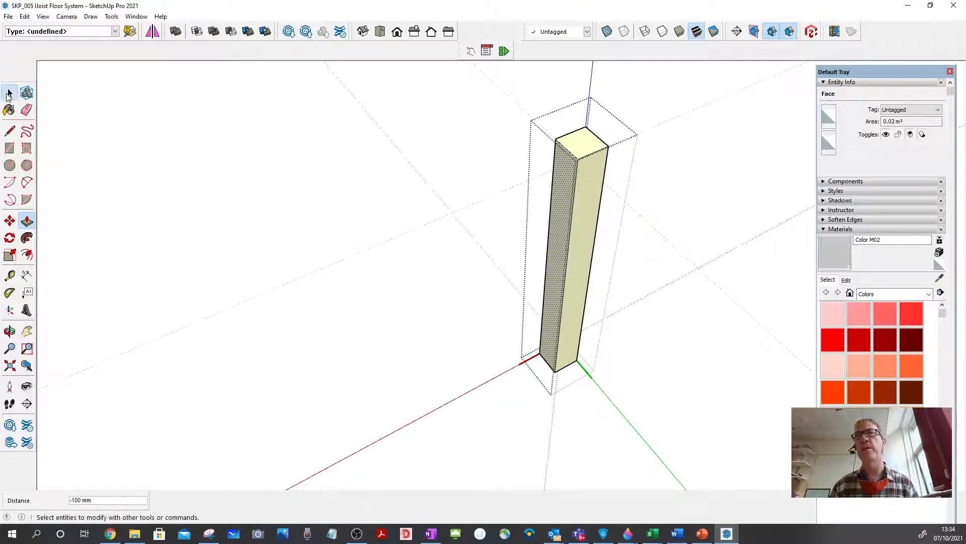
- Finish editing the component and delete both guide lines
{"action": "left_click", "coordinate": [395, 157]}
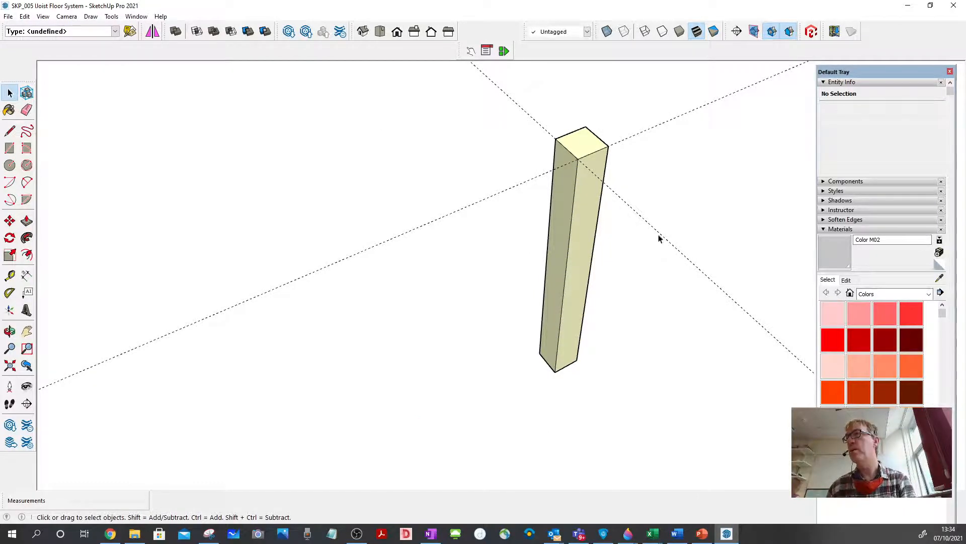
{"action": "key", "text": "Delete"}
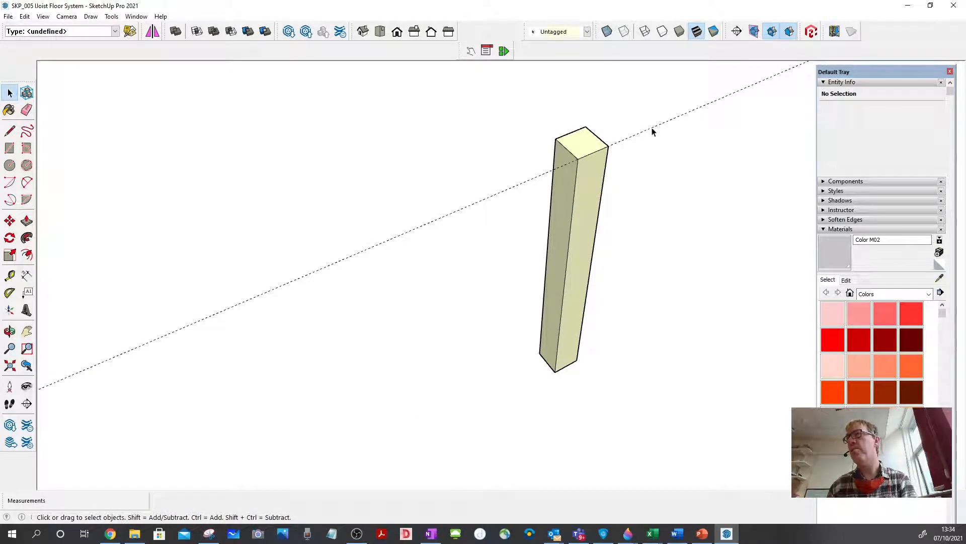
{"action": "scroll", "coordinate": [382, 311], "scroll_direction": "down", "scroll_amount": 2}
- Select the resized square timber and open its Component Attributes
{"action": "scroll", "coordinate": [353, 309], "scroll_direction": "up", "scroll_amount": 10}
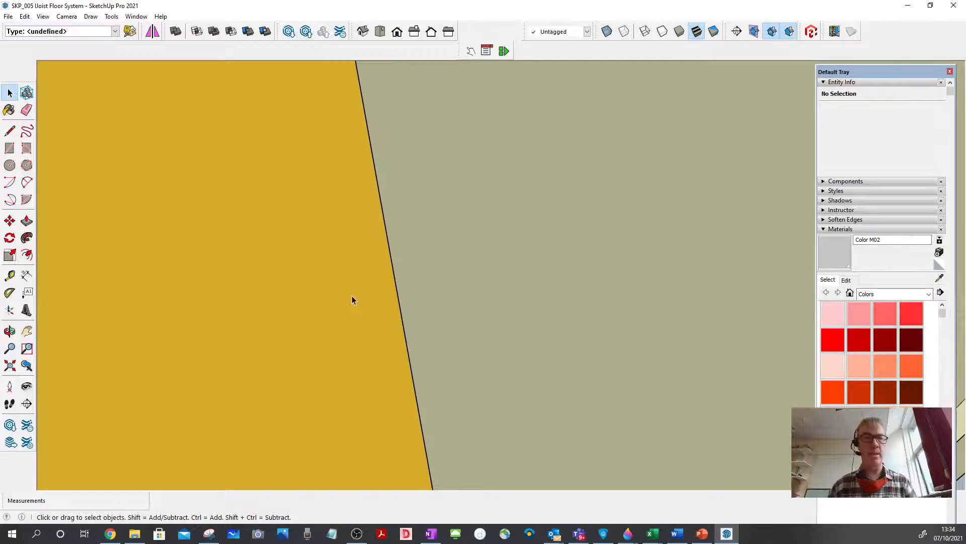
{"action": "scroll", "coordinate": [351, 295], "scroll_direction": "down", "scroll_amount": 1}
{"action": "scroll", "coordinate": [351, 297], "scroll_direction": "down", "scroll_amount": 8}
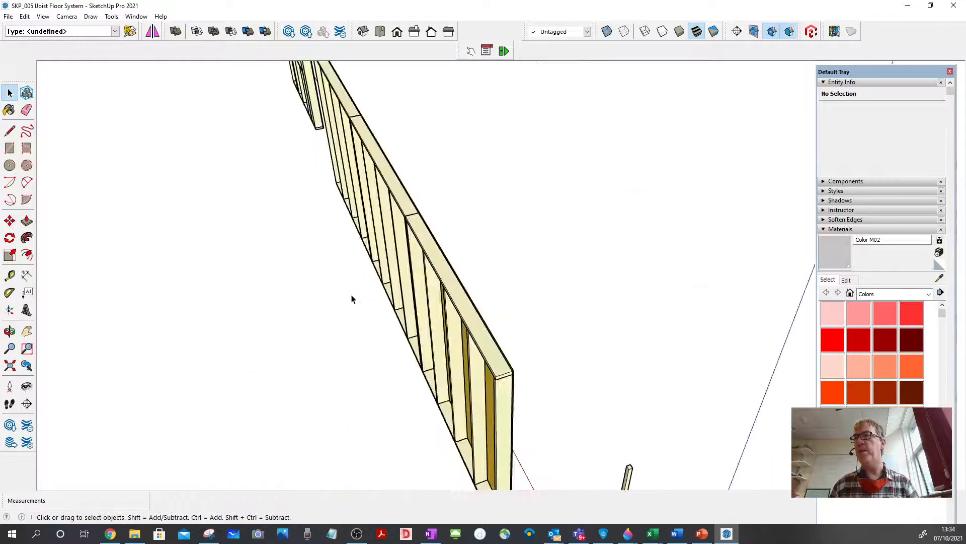
{"action": "scroll", "coordinate": [352, 298], "scroll_direction": "down", "scroll_amount": 3}
{"action": "middle_click_drag", "start_coordinate": [352, 297], "coordinate": [423, 341]}
{"action": "scroll", "coordinate": [422, 340], "scroll_direction": "up", "scroll_amount": 4}
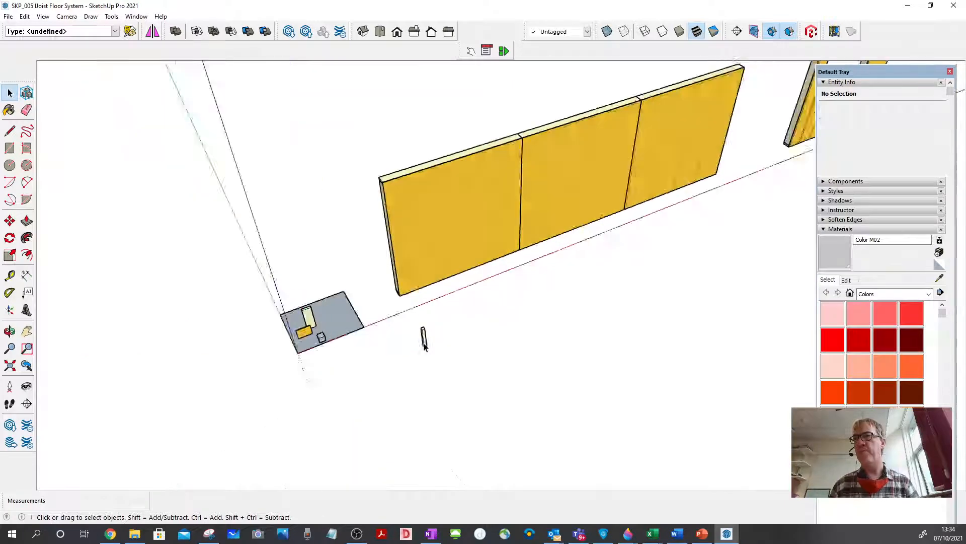
{"action": "scroll", "coordinate": [424, 347], "scroll_direction": "up", "scroll_amount": 6}
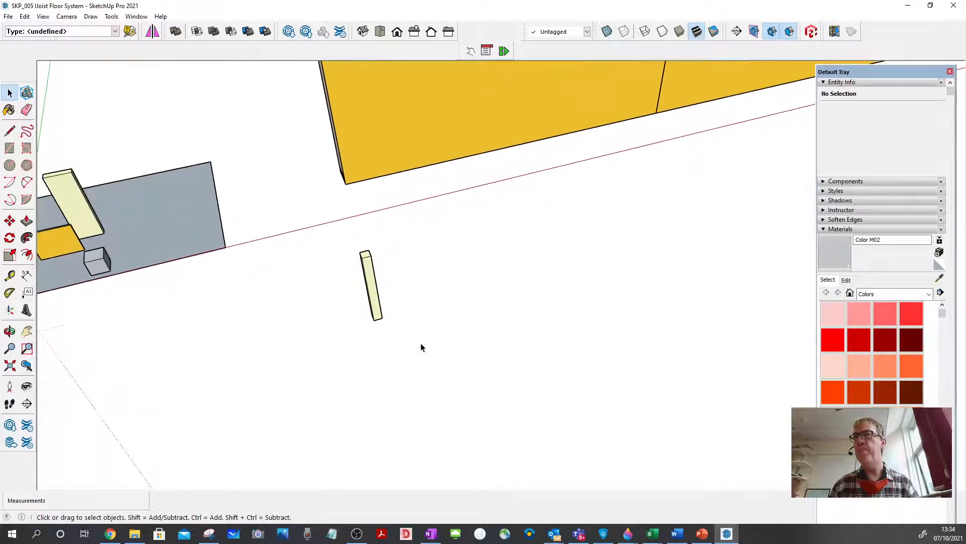
{"action": "scroll", "coordinate": [420, 345], "scroll_direction": "up", "scroll_amount": 5}
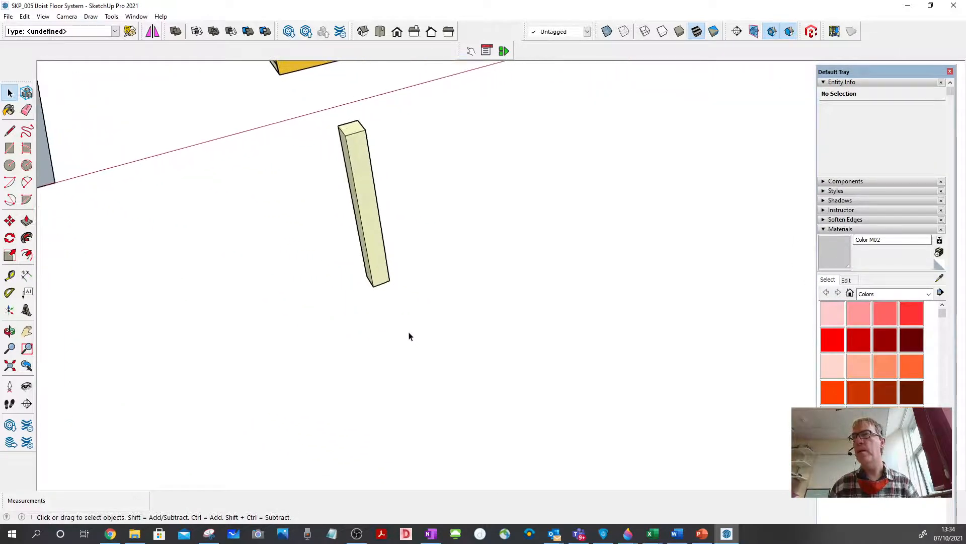
{"action": "left_click", "coordinate": [358, 155]}
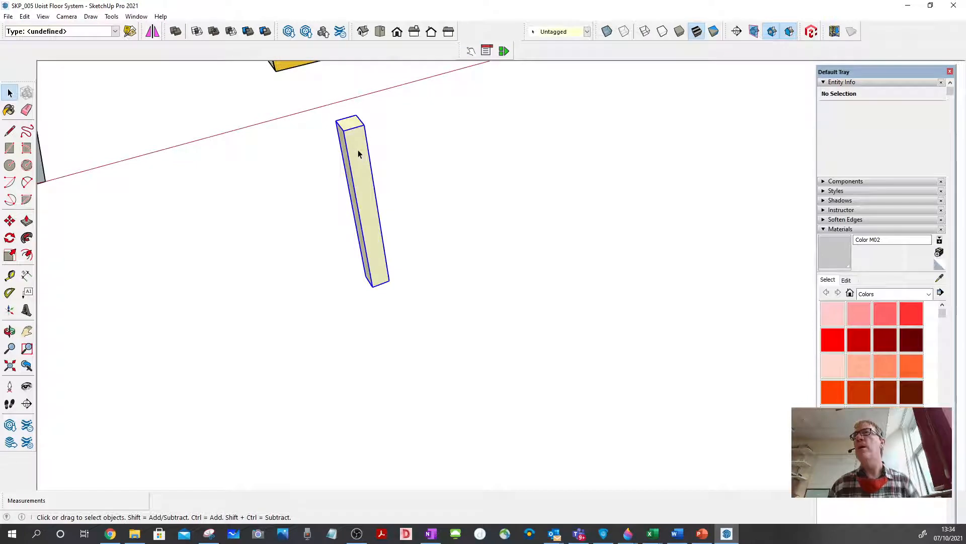
{"action": "left_click", "coordinate": [504, 51]}
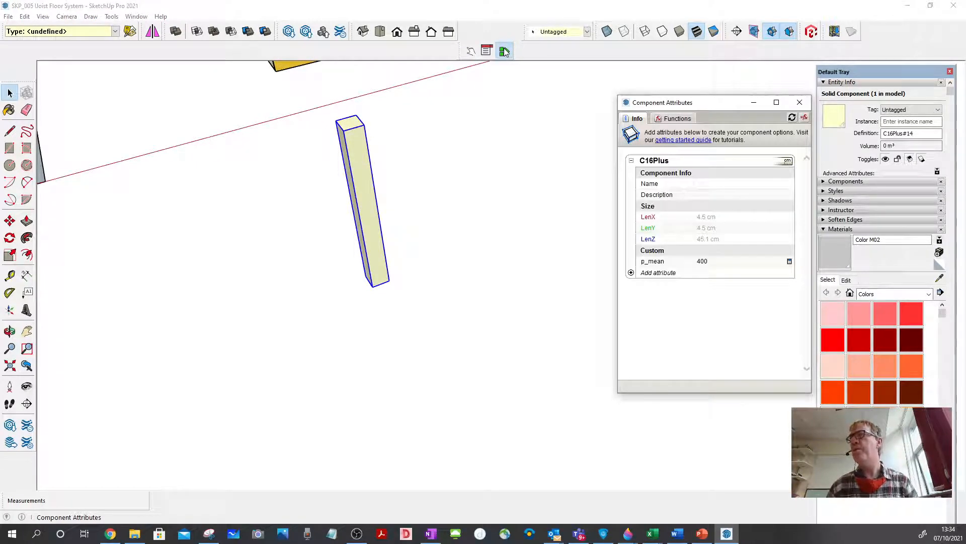
- Name the square timber component 2_ZZ_IJ_FlJoist in its attributes and deselect it
{"action": "left_click", "coordinate": [711, 184]}
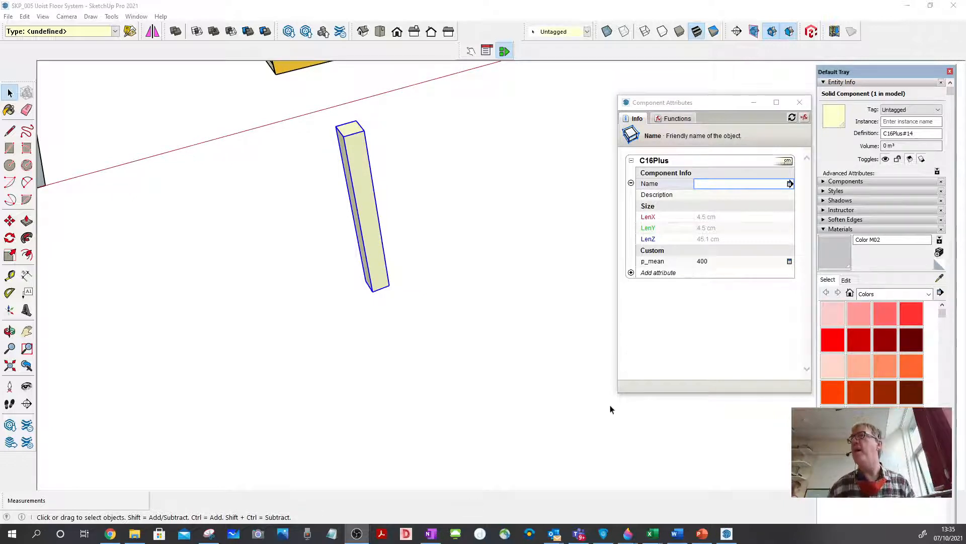
{"action": "left_click", "coordinate": [727, 184]}
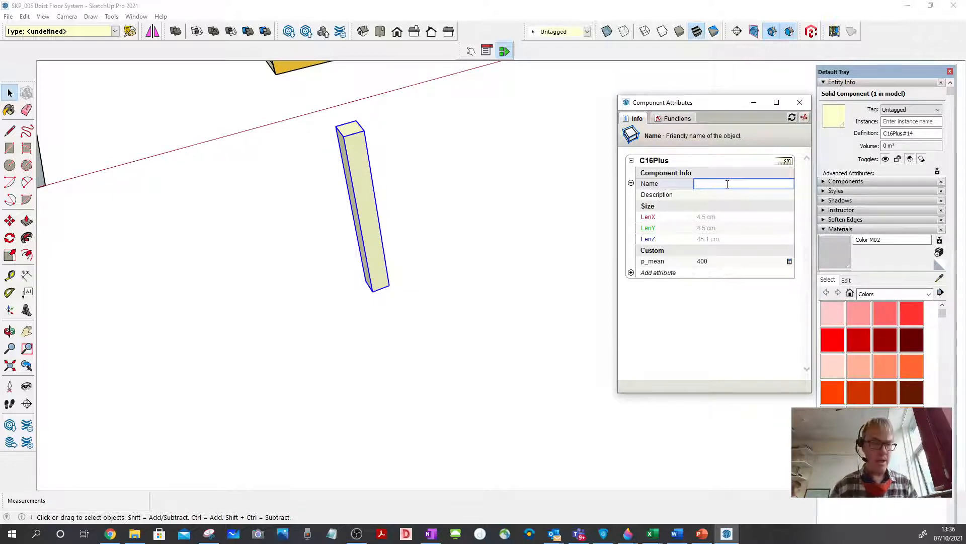
{"action": "type", "text": "2_"}
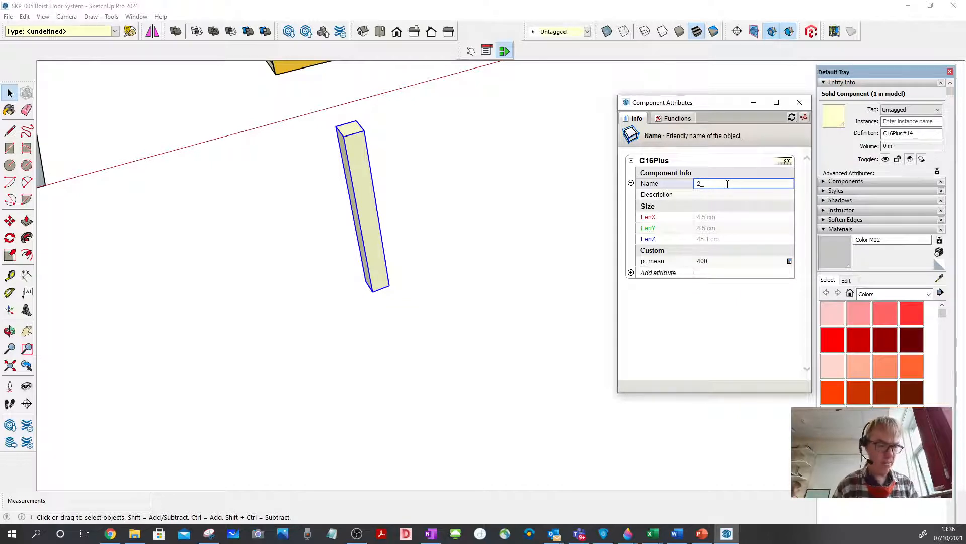
{"action": "type", "text": "ZZ_IJ_"}
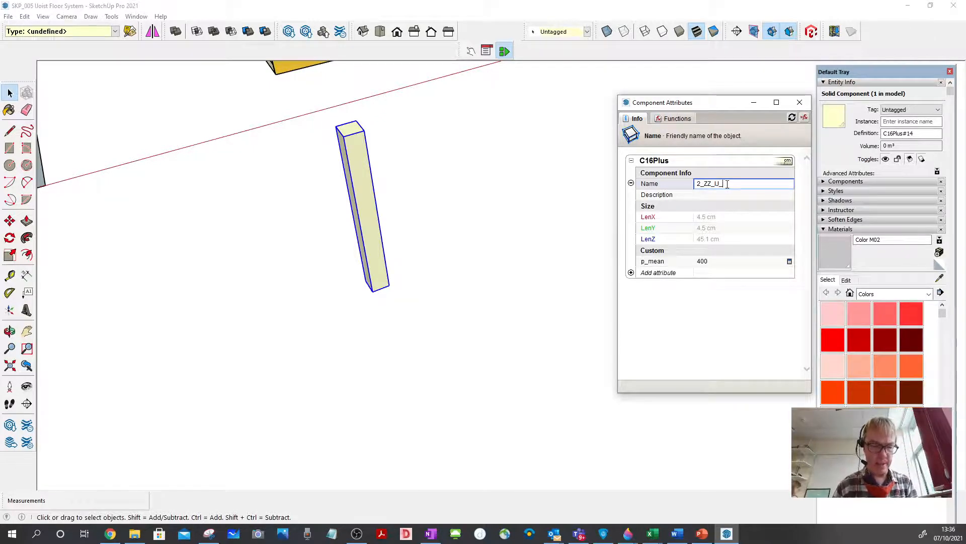
{"action": "type", "text": "F"}
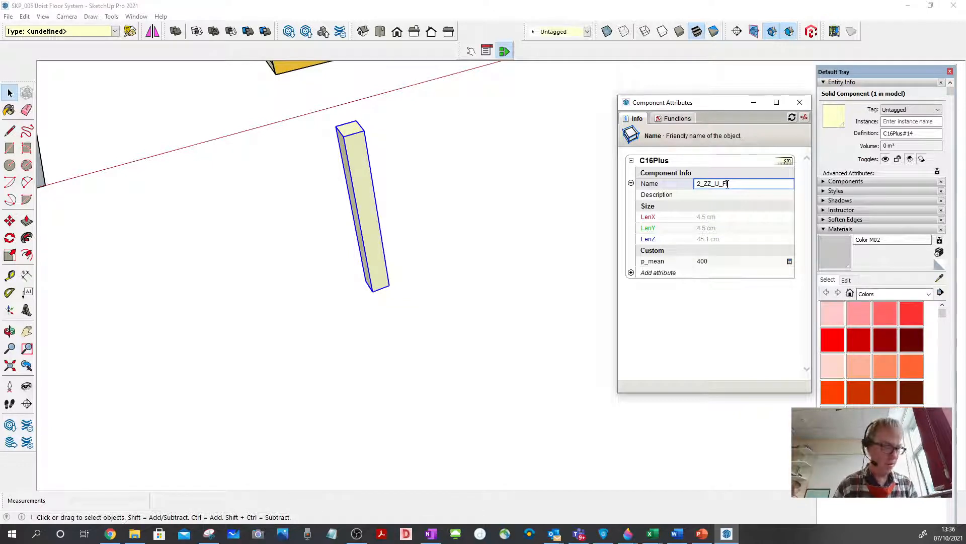
{"action": "type", "text": "0"}
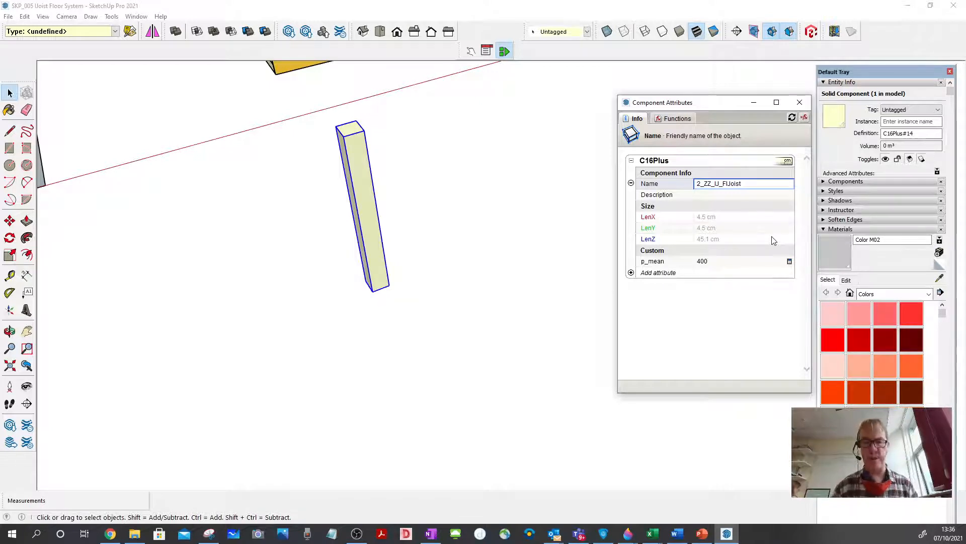
{"action": "key", "text": "Return"}
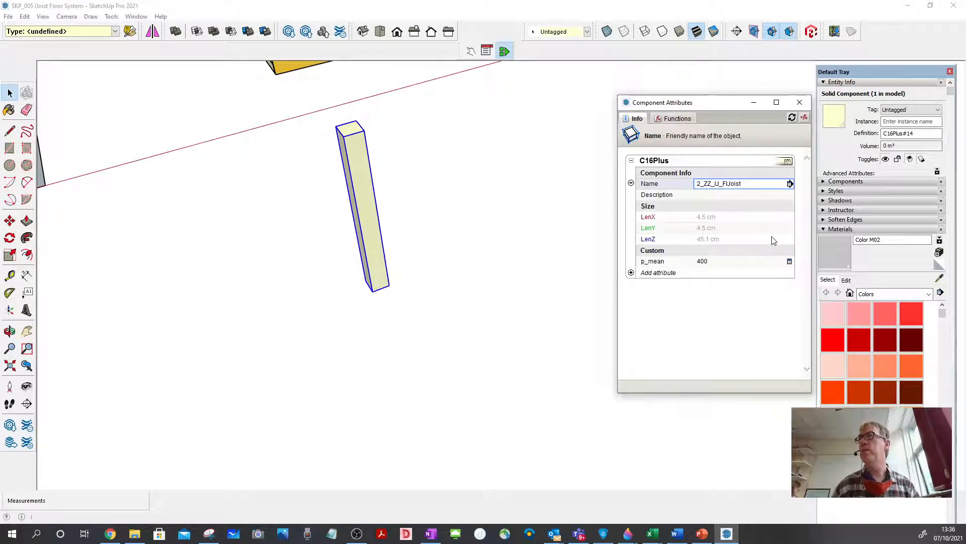
{"action": "left_click", "coordinate": [503, 202]}
- Copy the square timber 200 mm along the green axis from its top corner
{"action": "left_click", "coordinate": [343, 147]}
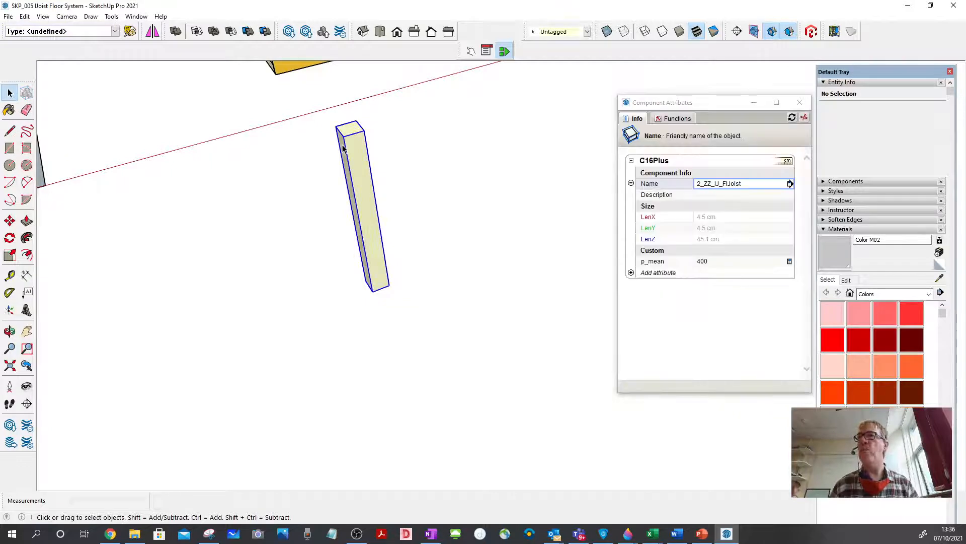
{"action": "key", "text": "m"}
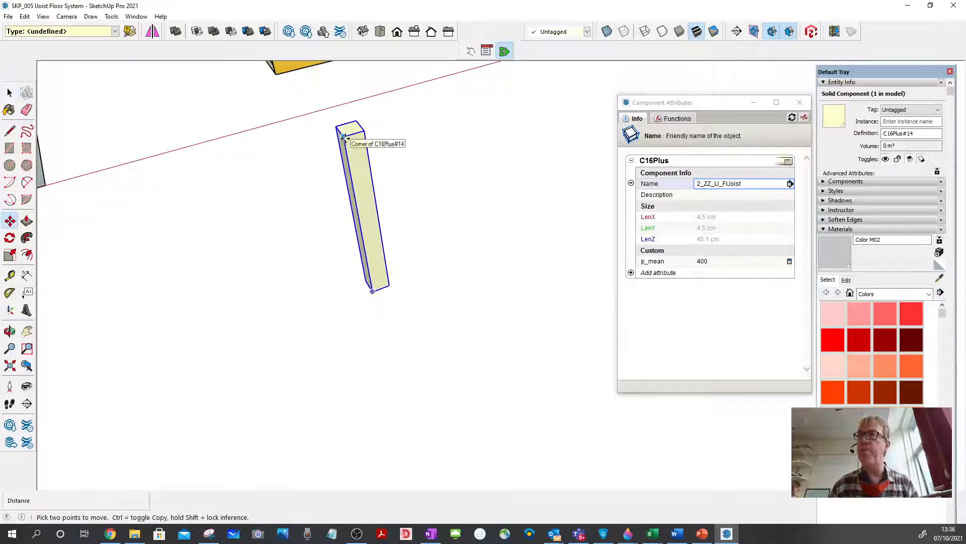
{"action": "left_click", "coordinate": [342, 139]}
{"action": "key", "text": "ctrl"}
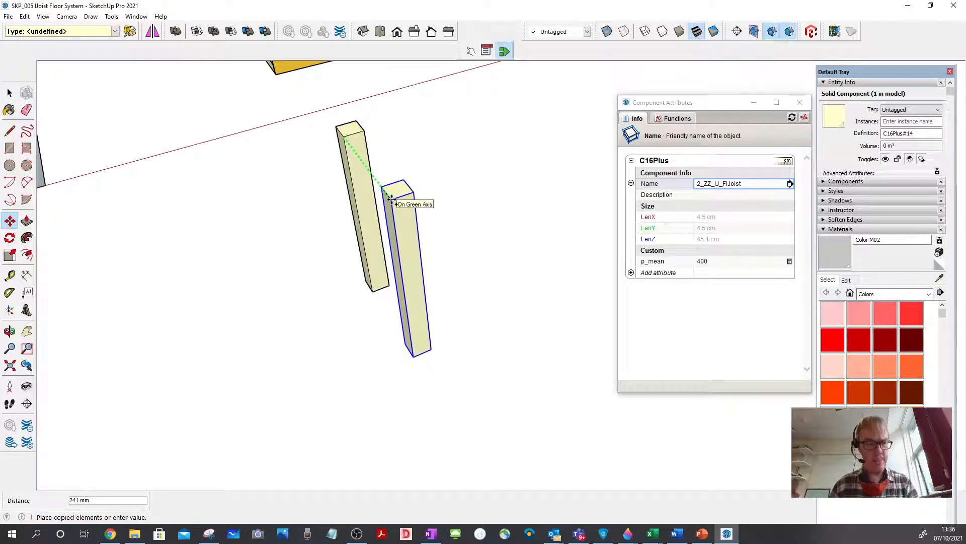
{"action": "type", "text": "200"}
{"action": "key", "text": "Return"}
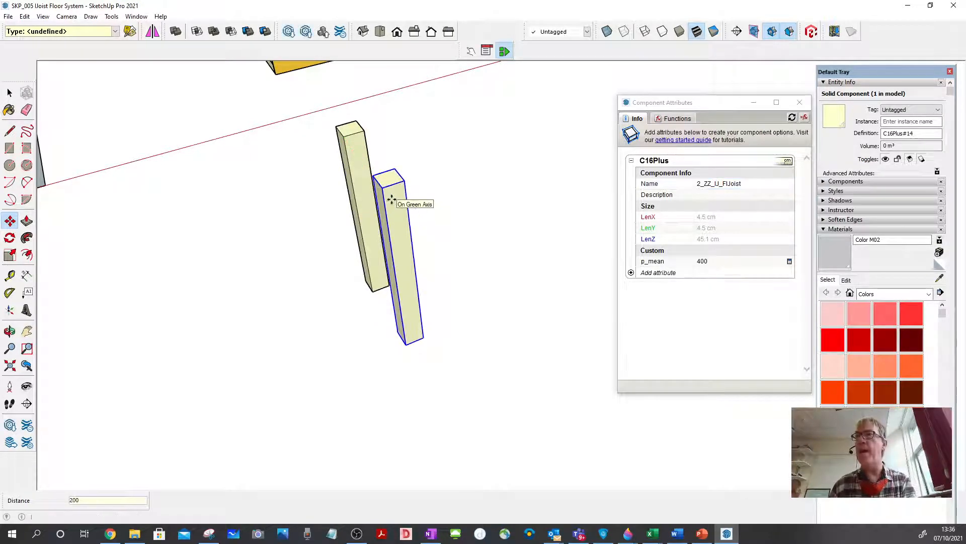
{"action": "left_click", "coordinate": [10, 93]}
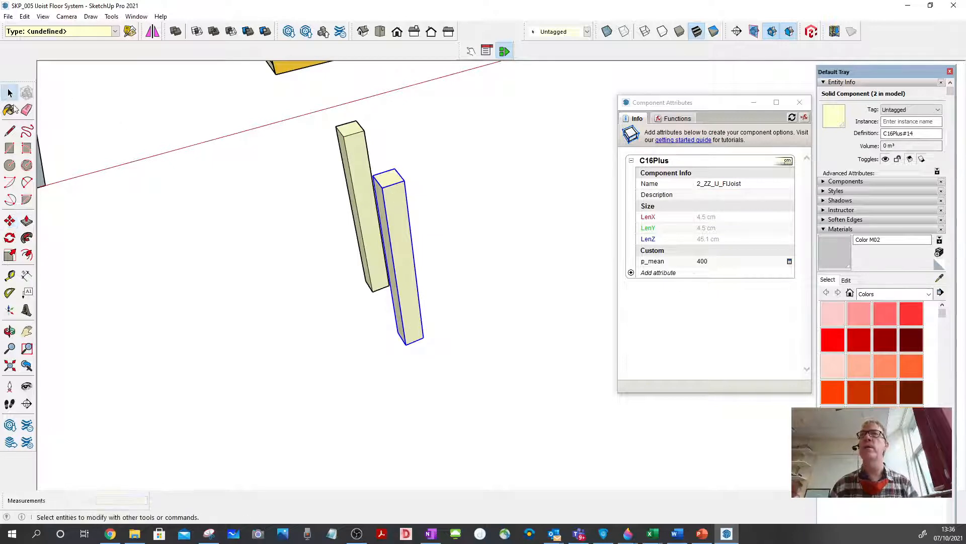
- Measure the overall distance across the outer faces of the two timbers
{"action": "left_click", "coordinate": [9, 275]}
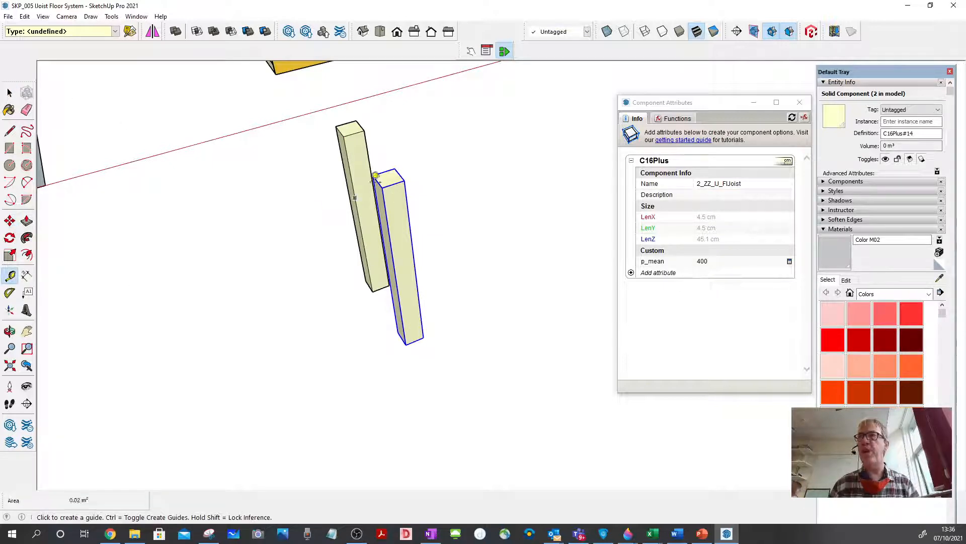
{"action": "left_click", "coordinate": [355, 117]}
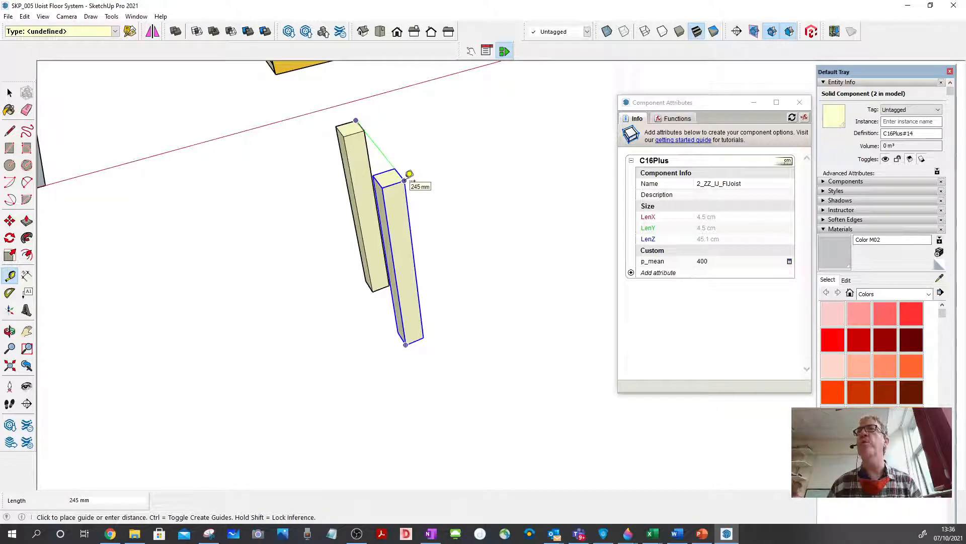
{"action": "key", "text": "space"}
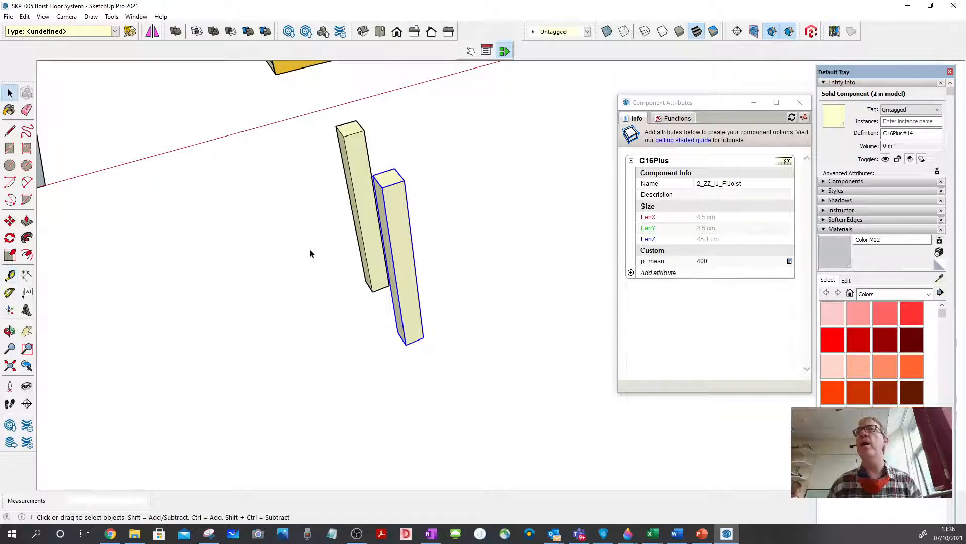
- Copy the small OSB3 panel by its lower corner to the midpoint of the first timber's top edge
{"action": "scroll", "coordinate": [333, 295], "scroll_direction": "down", "scroll_amount": 3}
{"action": "scroll", "coordinate": [333, 294], "scroll_direction": "down", "scroll_amount": 2}
{"action": "left_click", "coordinate": [324, 269]}
{"action": "scroll", "coordinate": [119, 254], "scroll_direction": "up", "scroll_amount": 5}
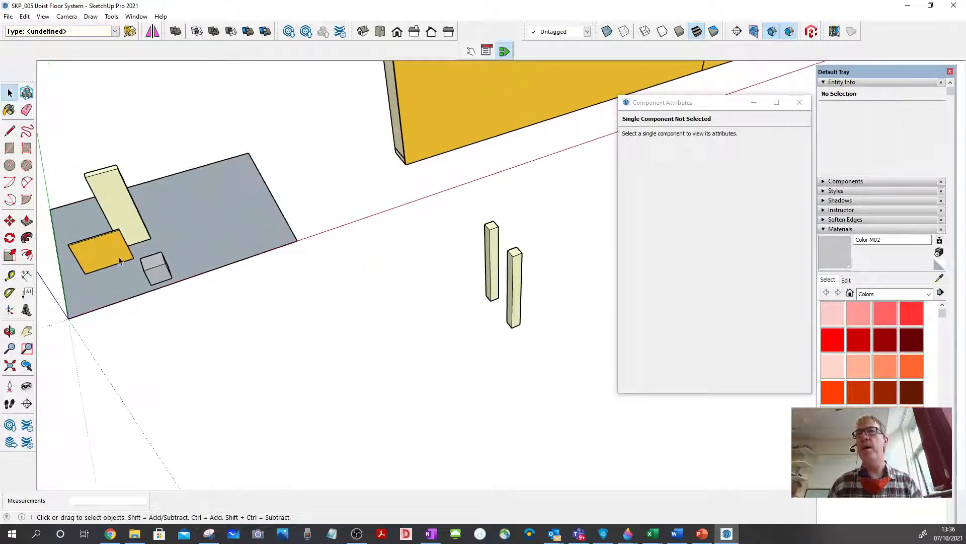
{"action": "left_click", "coordinate": [108, 230]}
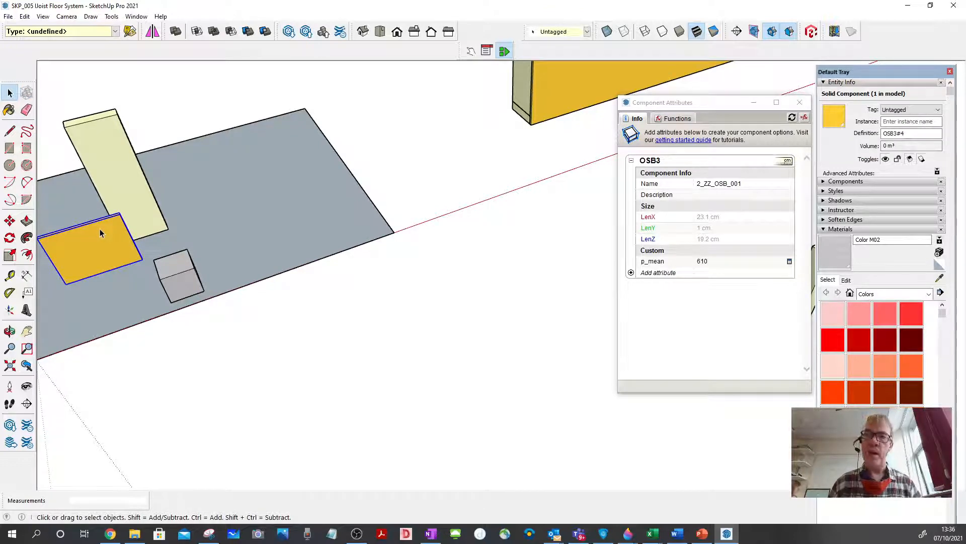
{"action": "scroll", "coordinate": [98, 236], "scroll_direction": "down", "scroll_amount": 2}
{"action": "scroll", "coordinate": [137, 249], "scroll_direction": "up", "scroll_amount": 5}
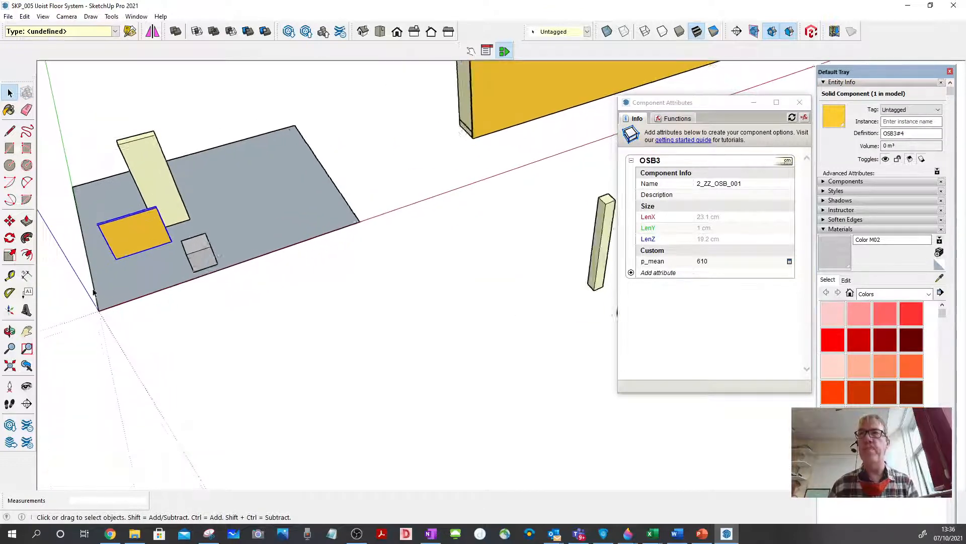
{"action": "key", "text": "m"}
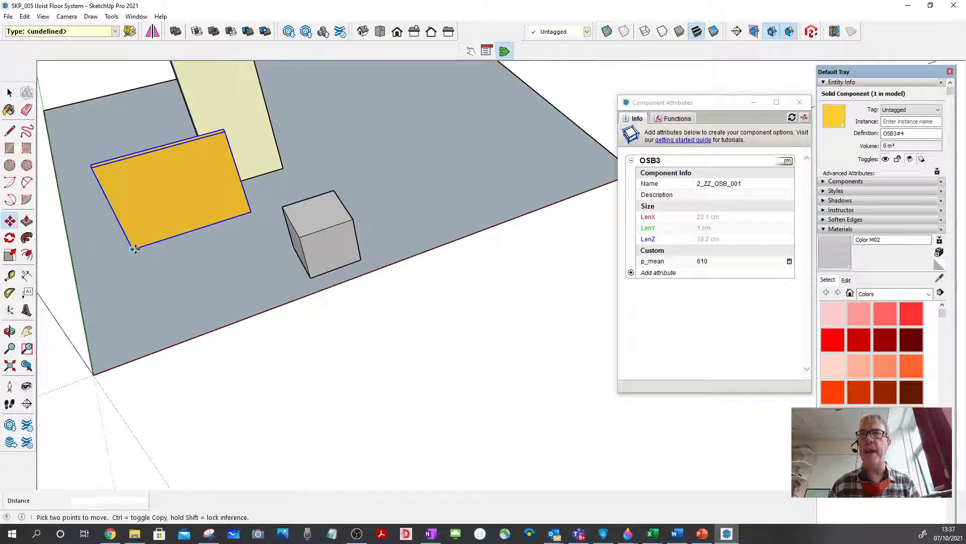
{"action": "left_click", "coordinate": [133, 248]}
{"action": "key", "text": "ctrl"}
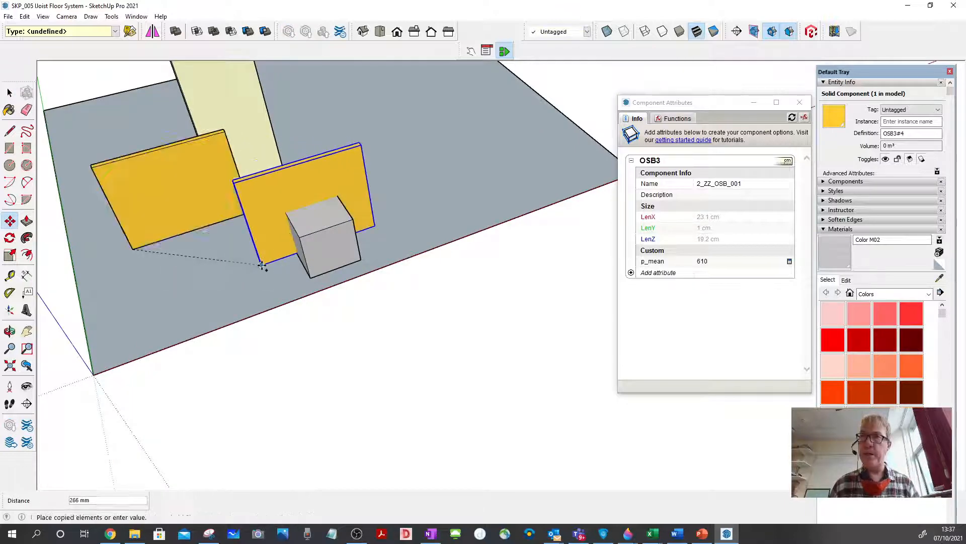
{"action": "scroll", "coordinate": [182, 231], "scroll_direction": "down", "scroll_amount": 6}
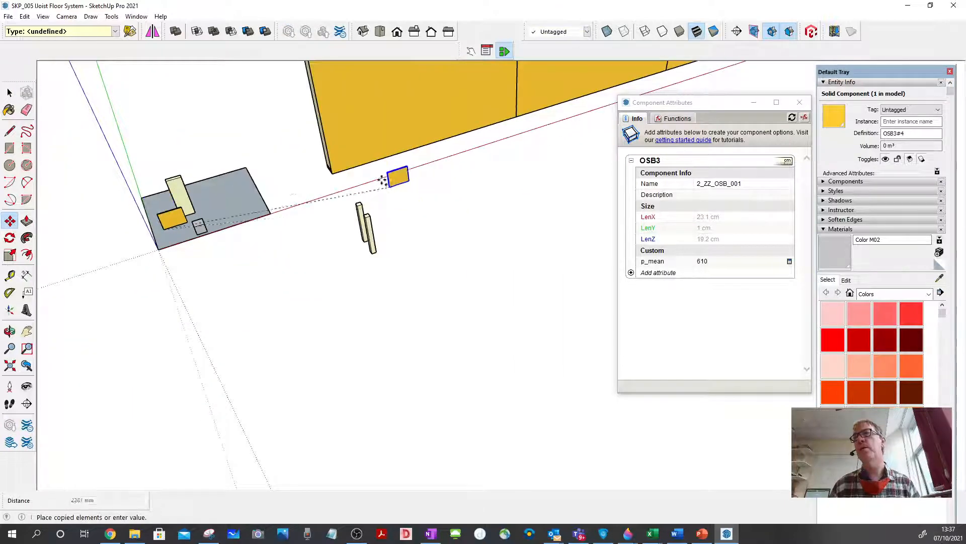
{"action": "scroll", "coordinate": [334, 248], "scroll_direction": "up", "scroll_amount": 6}
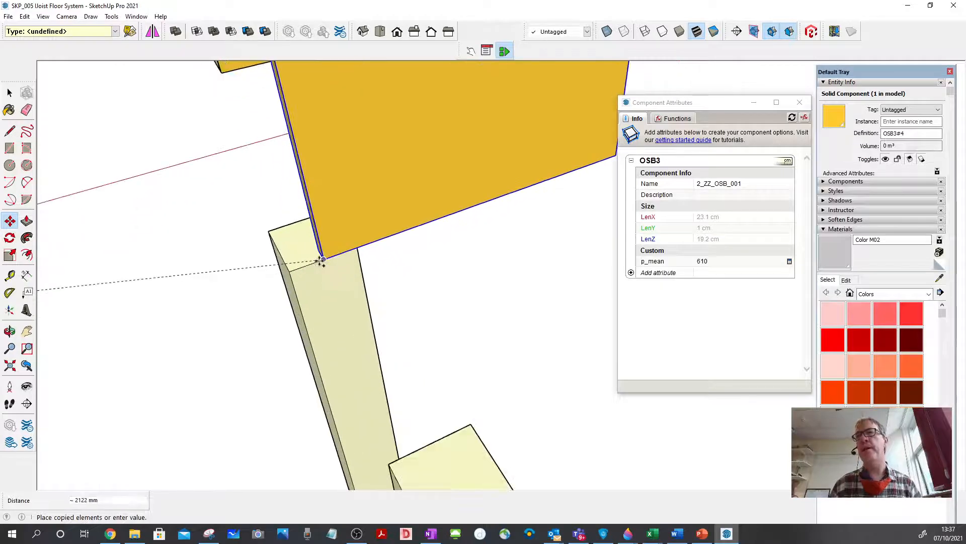
{"action": "left_click", "coordinate": [324, 259]}
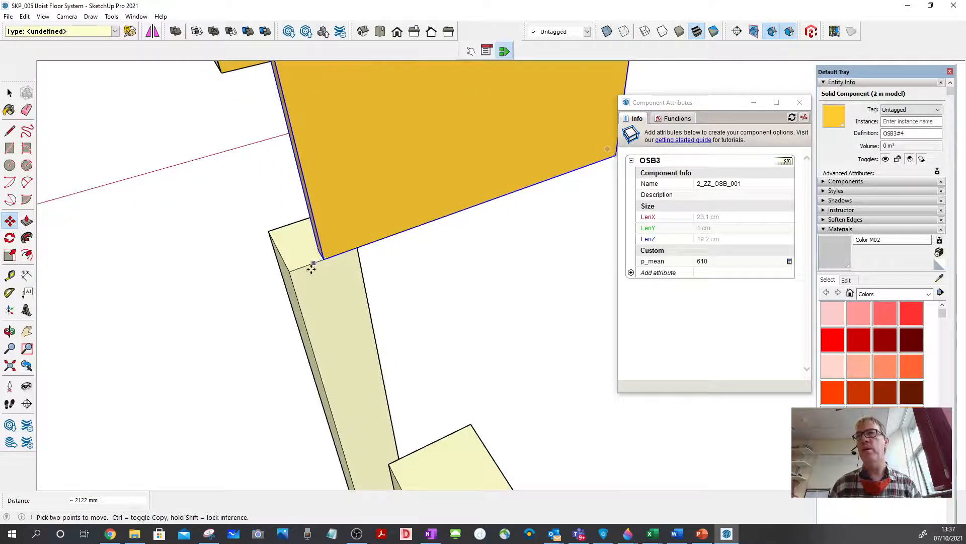
- Rotate the copied OSB3 panel 90 degrees about its lower corner so it runs along the green axis
{"action": "middle_click_drag", "start_coordinate": [309, 263], "coordinate": [472, 276]}
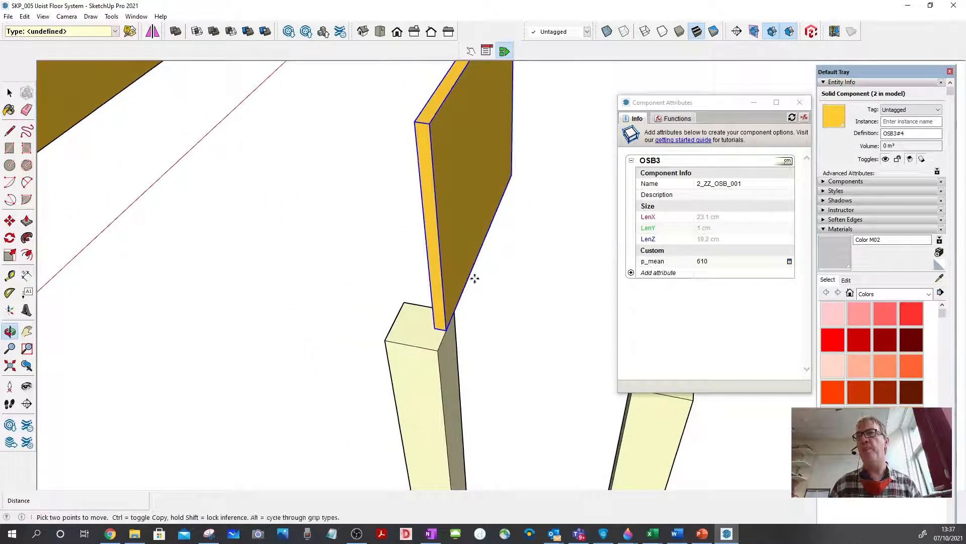
{"action": "left_click", "coordinate": [10, 238]}
{"action": "scroll", "coordinate": [438, 332], "scroll_direction": "up", "scroll_amount": 4}
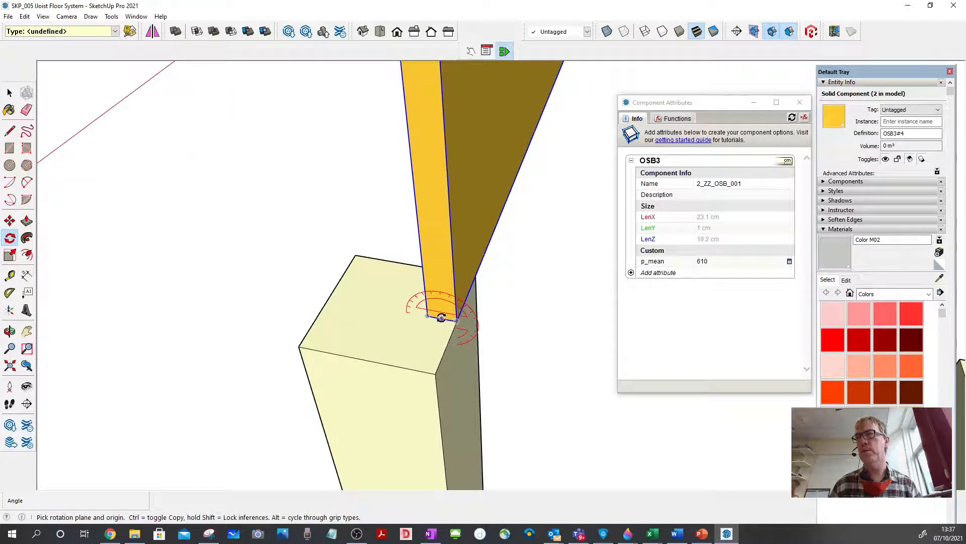
{"action": "left_click", "coordinate": [441, 318]}
{"action": "key", "text": "Escape"}
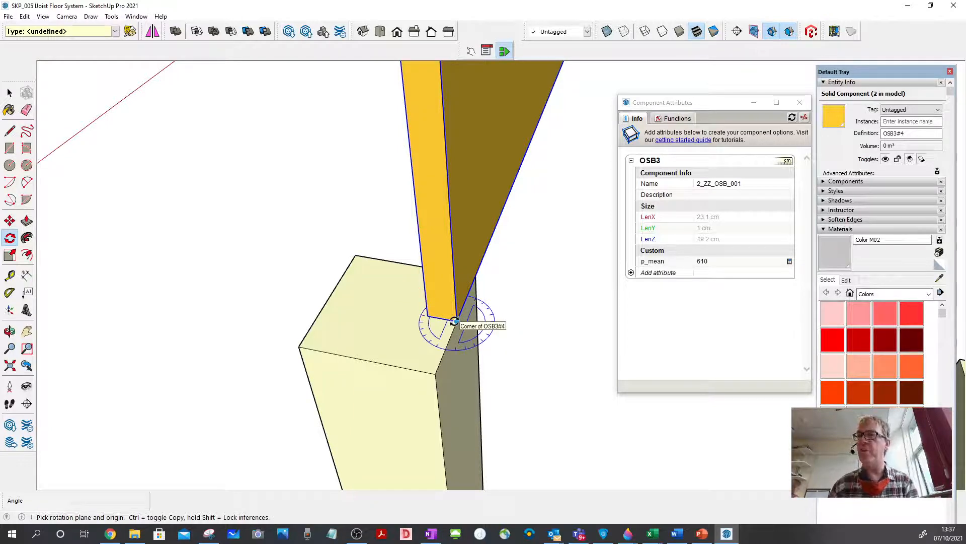
{"action": "left_click", "coordinate": [454, 321]}
{"action": "left_click", "coordinate": [489, 258]}
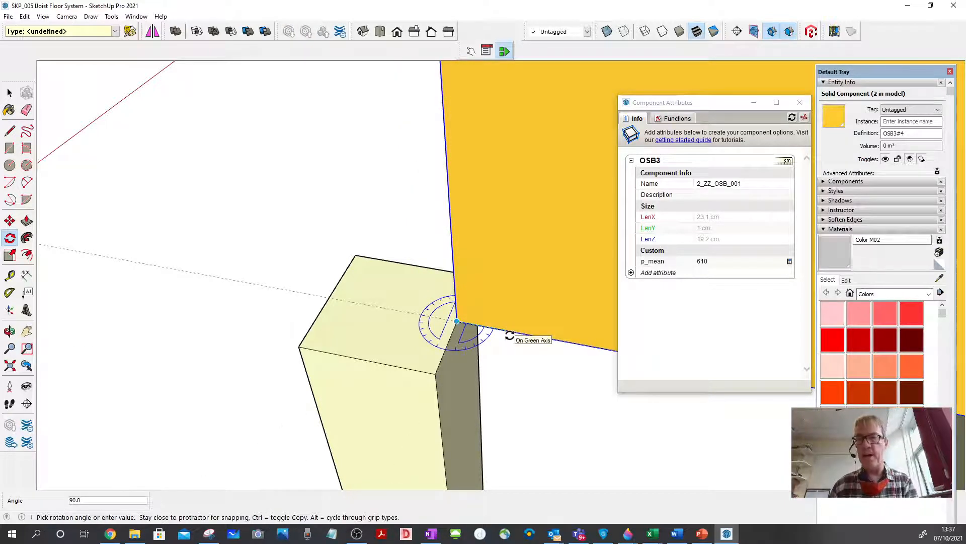
{"action": "left_click", "coordinate": [509, 335]}
{"action": "left_click", "coordinate": [10, 93]}
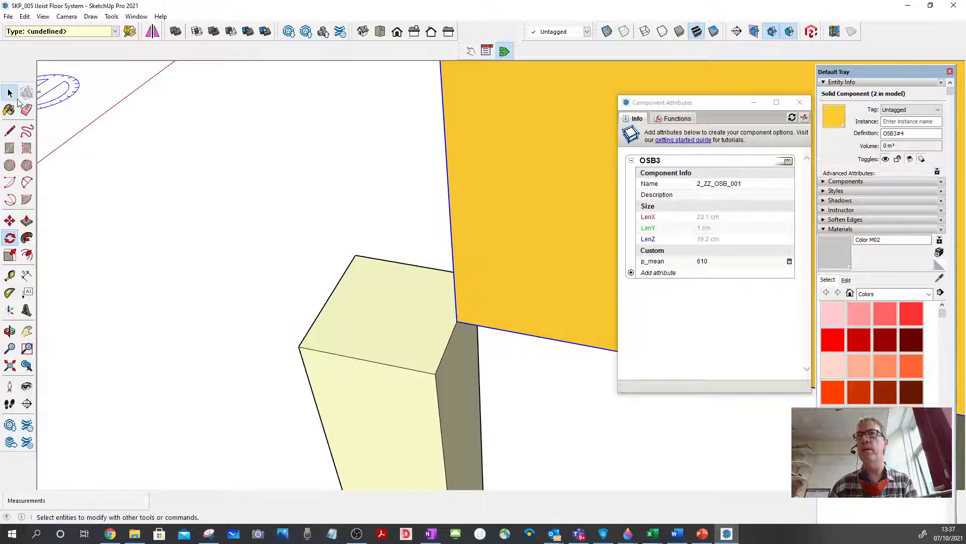
- Centre the OSB3 panel on the first timber by moving its lower end-edge midpoint 5 mm to the timber's top-edge midpoint
{"action": "scroll", "coordinate": [248, 248], "scroll_direction": "down", "scroll_amount": 3}
{"action": "middle_click_drag", "start_coordinate": [248, 249], "coordinate": [577, 271]}
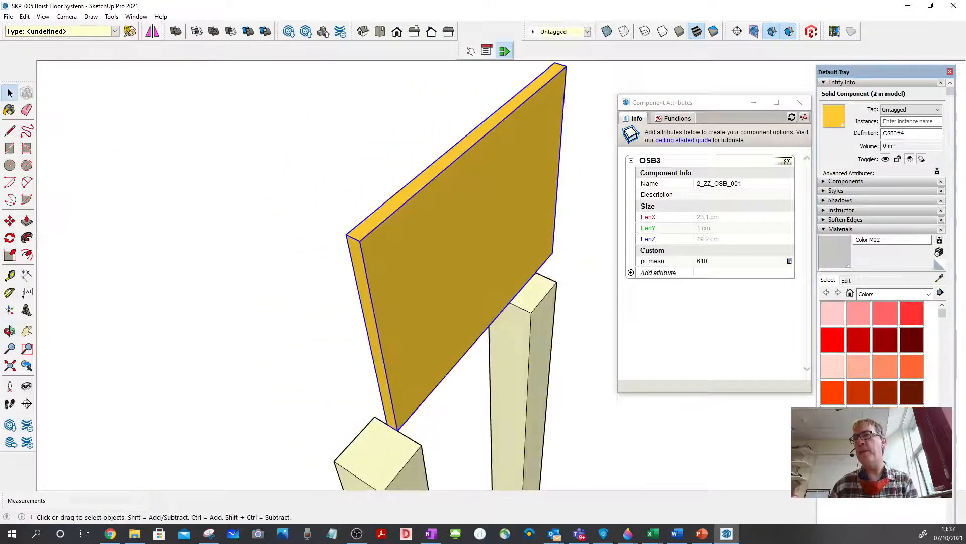
{"action": "scroll", "coordinate": [384, 401], "scroll_direction": "up", "scroll_amount": 5}
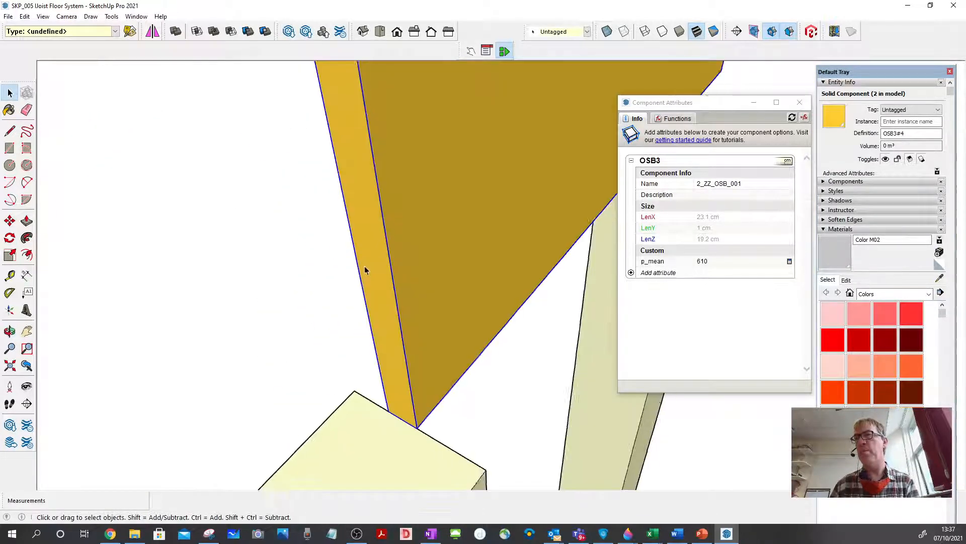
{"action": "middle_click_drag", "start_coordinate": [365, 270], "coordinate": [371, 319]}
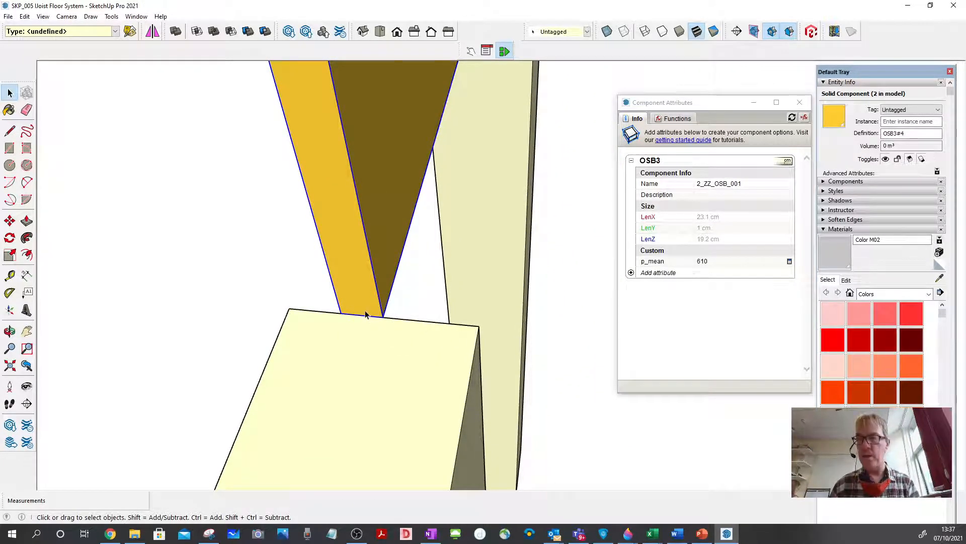
{"action": "key", "text": "m"}
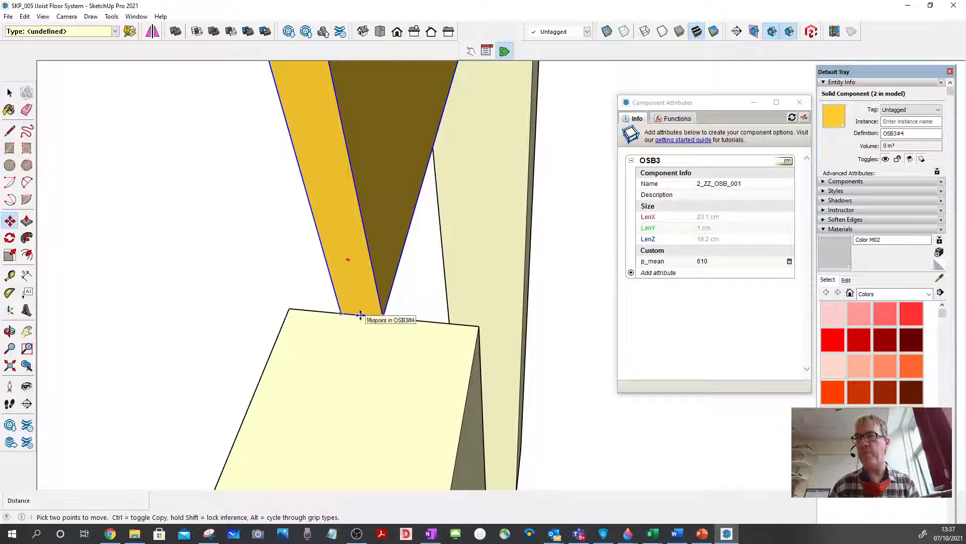
{"action": "left_click", "coordinate": [366, 316]}
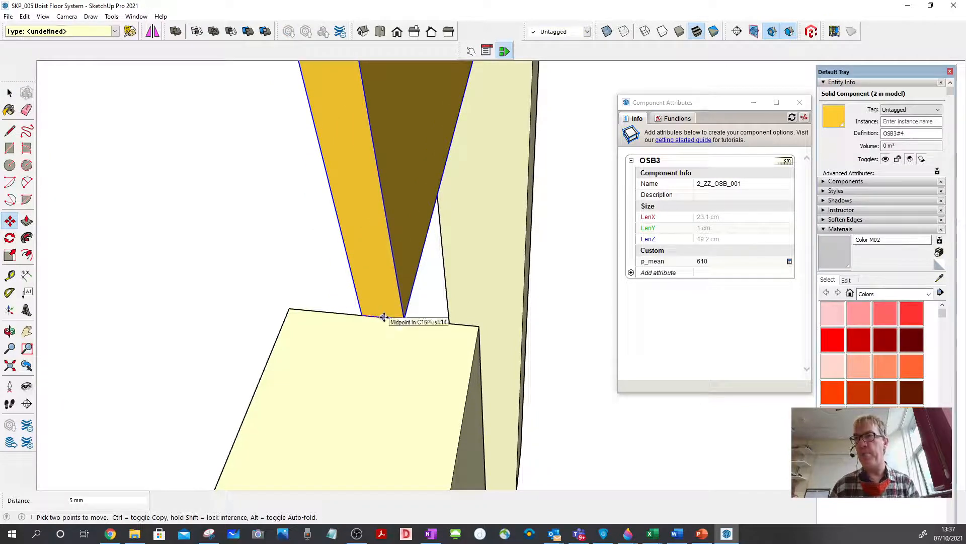
{"action": "left_click", "coordinate": [383, 317]}
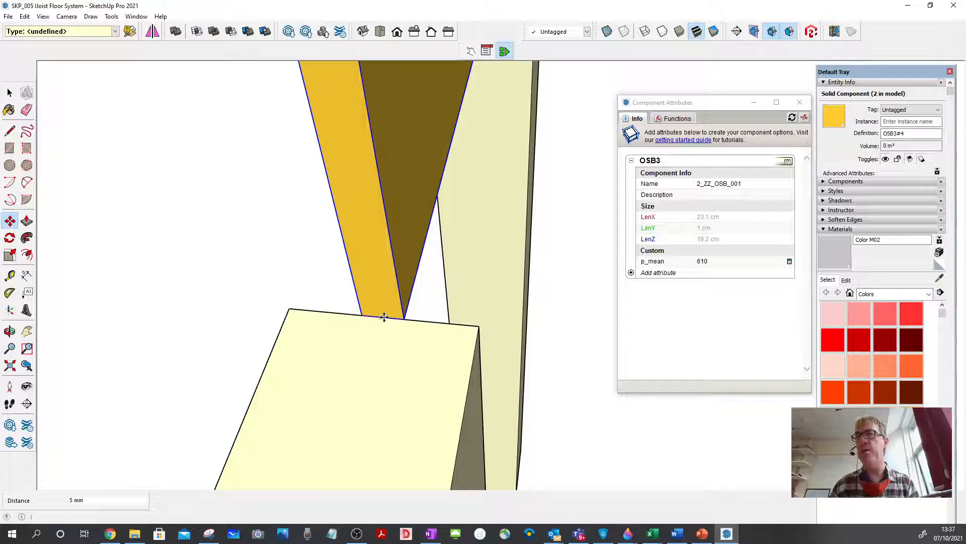
{"action": "left_click", "coordinate": [9, 93]}
{"action": "middle_click_drag", "start_coordinate": [298, 215], "coordinate": [173, 263]}
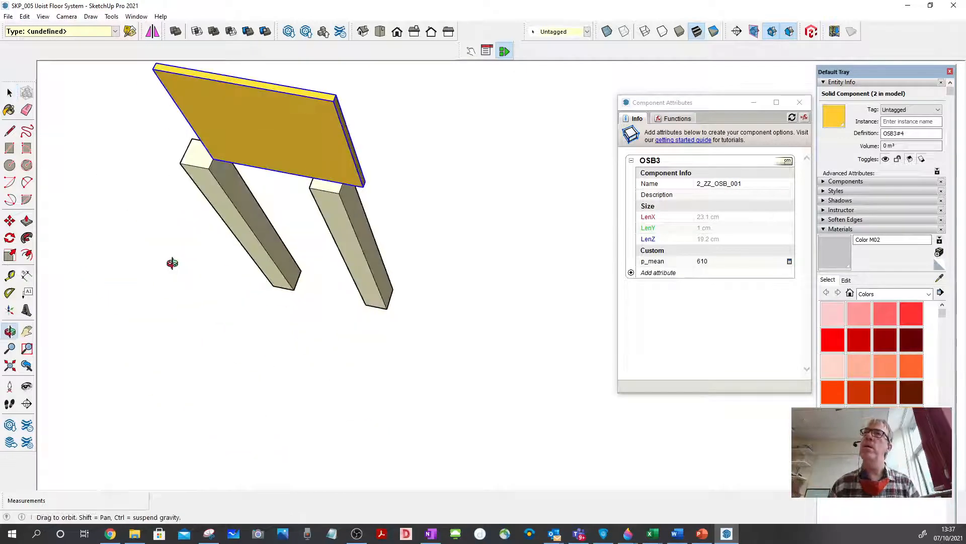
- Make the rotated OSB3 panel unique so it can be edited independently of the original small panel
{"action": "scroll", "coordinate": [386, 177], "scroll_direction": "down", "scroll_amount": 3}
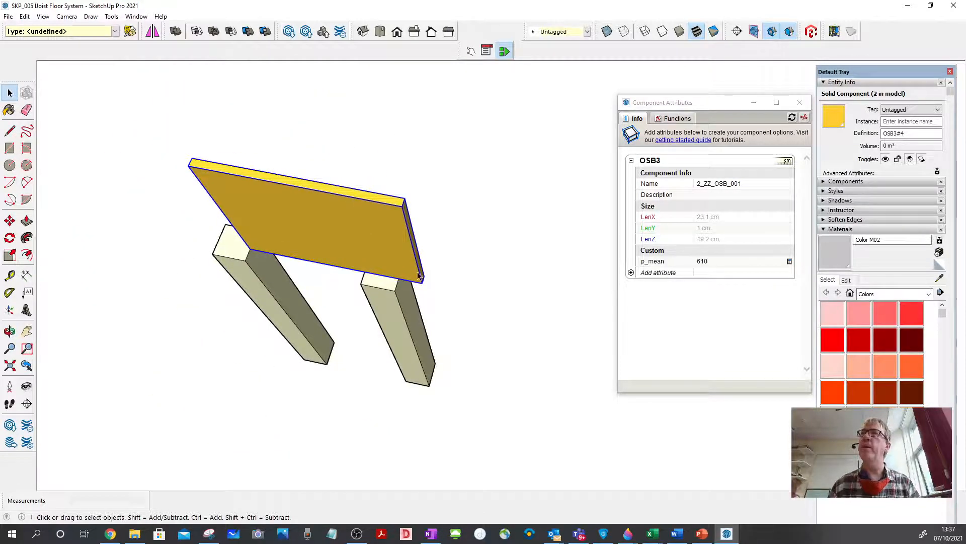
{"action": "middle_click_drag", "start_coordinate": [344, 169], "coordinate": [367, 192]}
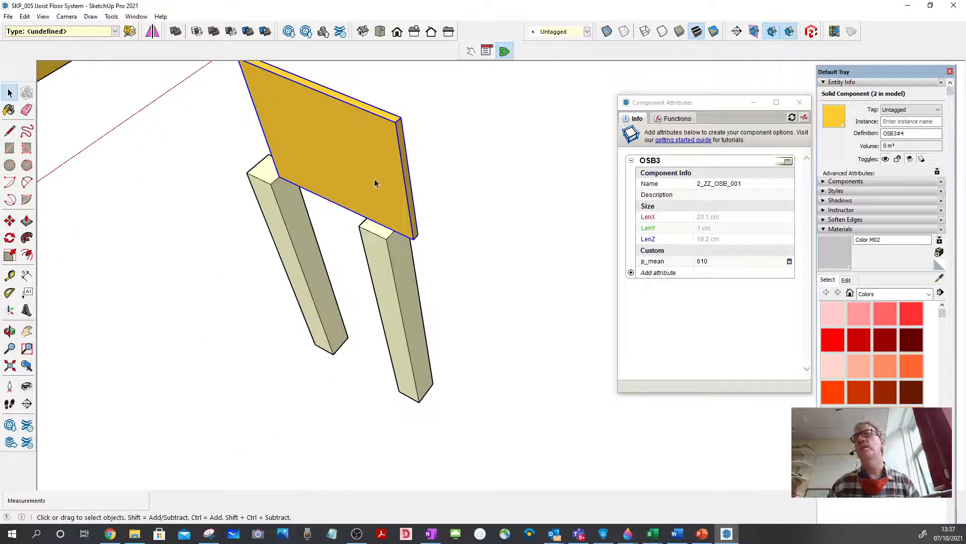
{"action": "double_click", "coordinate": [374, 179]}
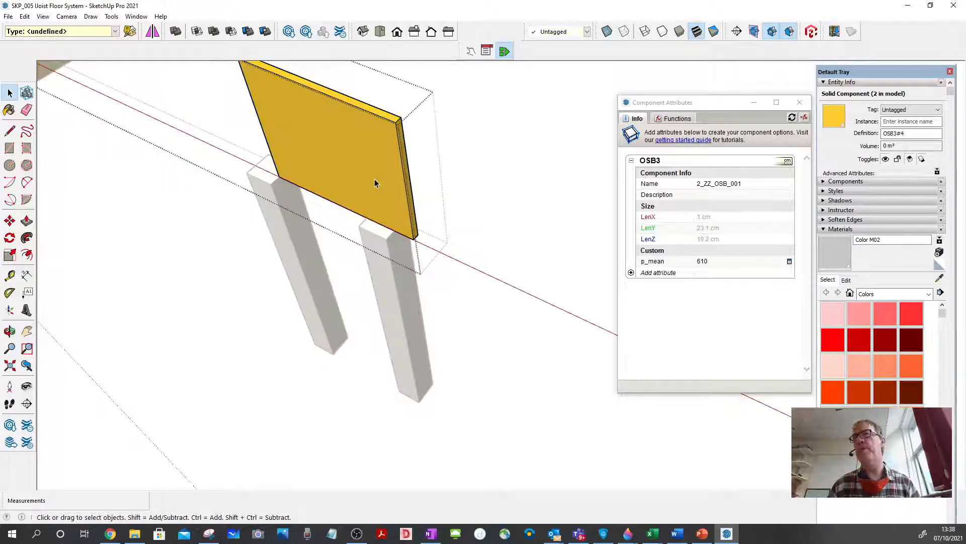
{"action": "scroll", "coordinate": [412, 195], "scroll_direction": "up", "scroll_amount": 4}
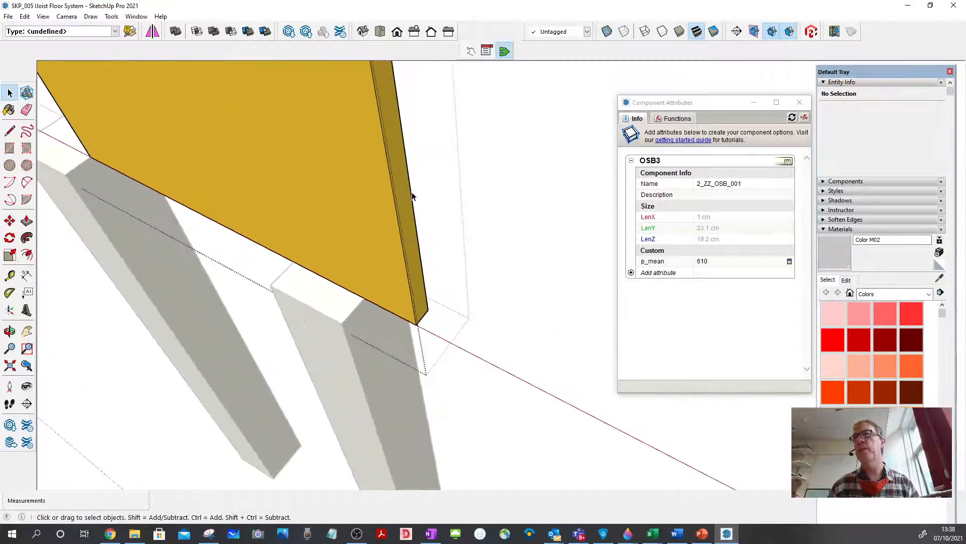
{"action": "left_click", "coordinate": [559, 198]}
{"action": "left_click", "coordinate": [360, 195]}
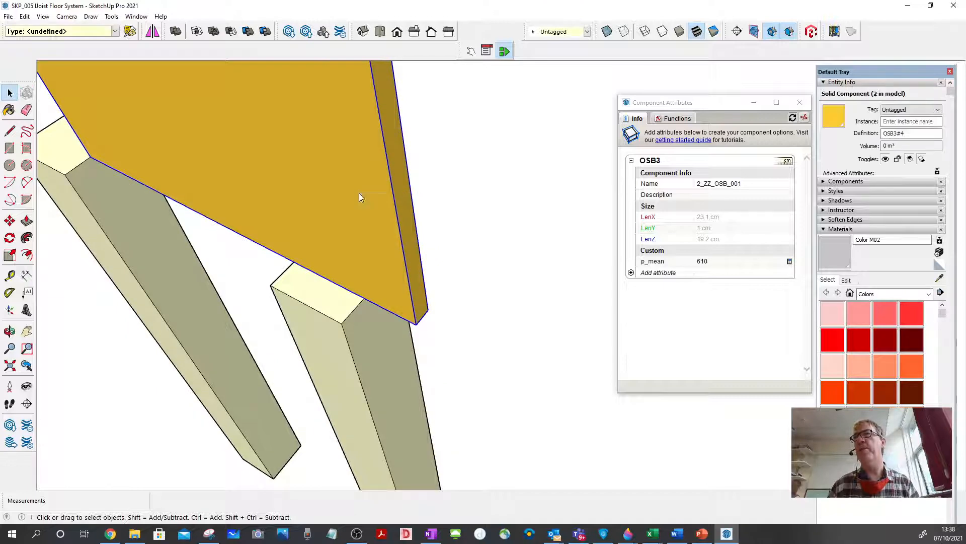
{"action": "right_click", "coordinate": [360, 195]}
{"action": "left_click", "coordinate": [395, 273]}
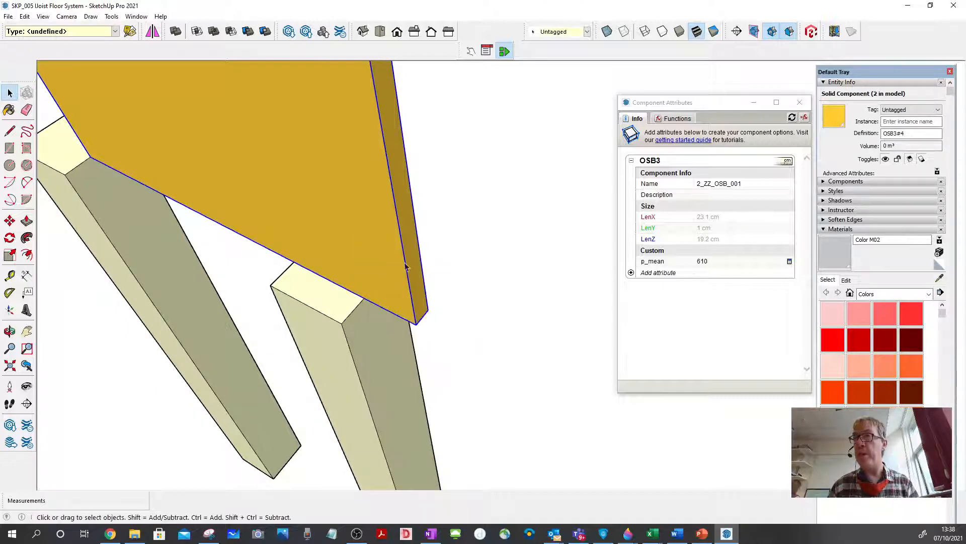
- Push the OSB3 panel's far end face back 76 mm to the second timber's inner face
{"action": "left_click", "coordinate": [436, 231]}
{"action": "double_click", "coordinate": [379, 220]}
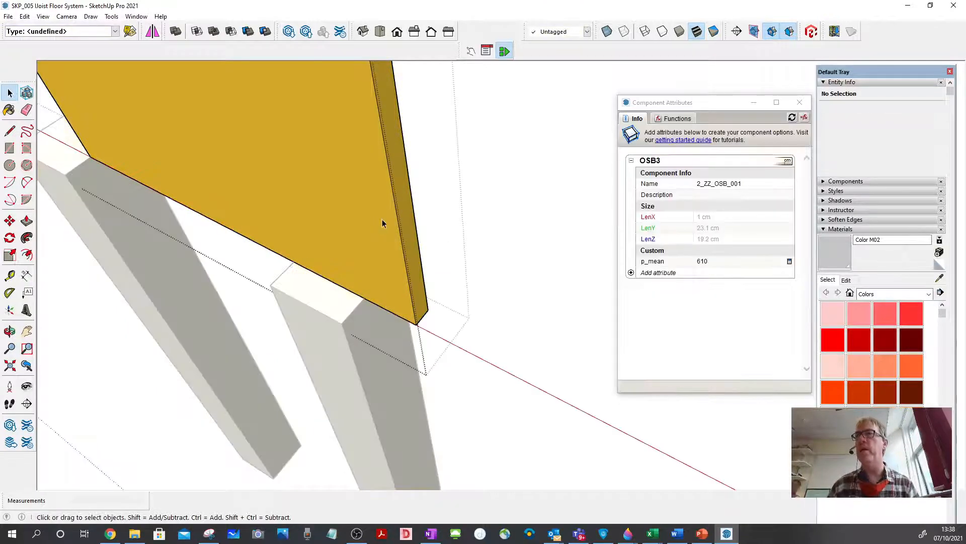
{"action": "left_click", "coordinate": [408, 220]}
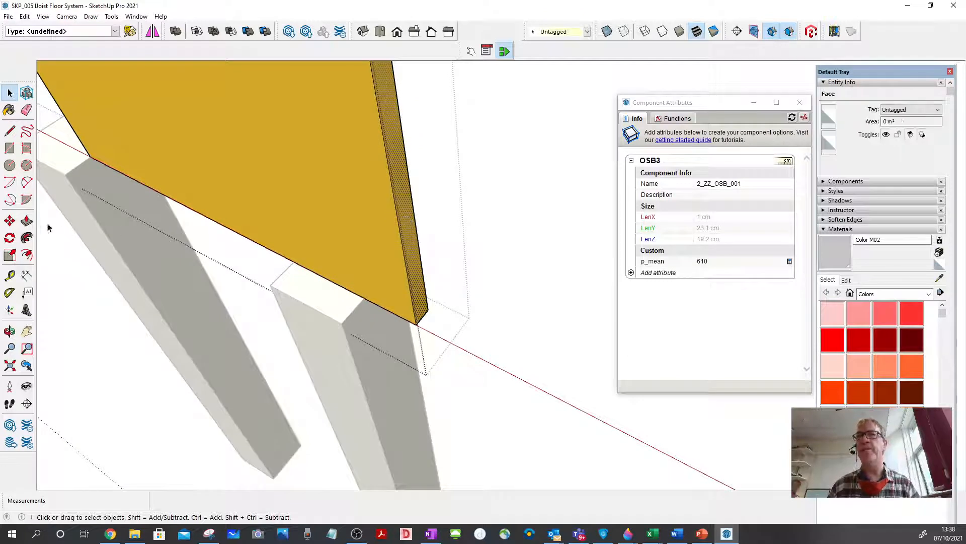
{"action": "left_click", "coordinate": [27, 221]}
{"action": "left_click_drag", "start_coordinate": [413, 309], "coordinate": [288, 267]}
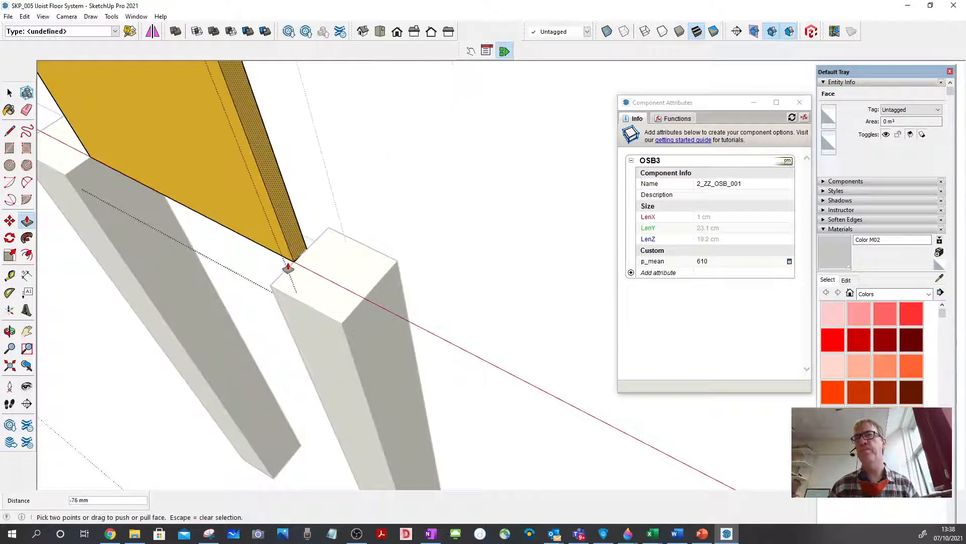
{"action": "left_click", "coordinate": [10, 92]}
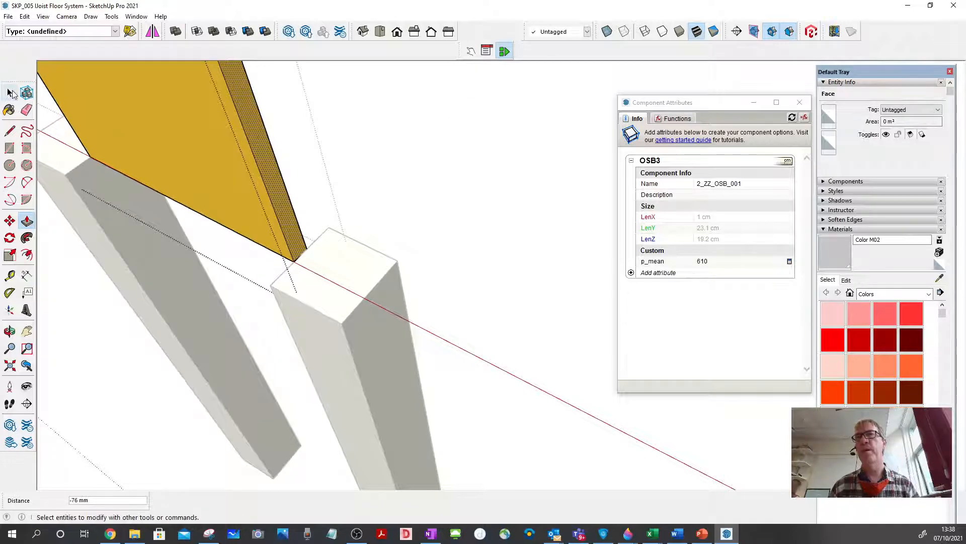
{"action": "left_click", "coordinate": [421, 178]}
{"action": "scroll", "coordinate": [500, 260], "scroll_direction": "down", "scroll_amount": 3}
{"action": "scroll", "coordinate": [453, 261], "scroll_direction": "up", "scroll_amount": 3}
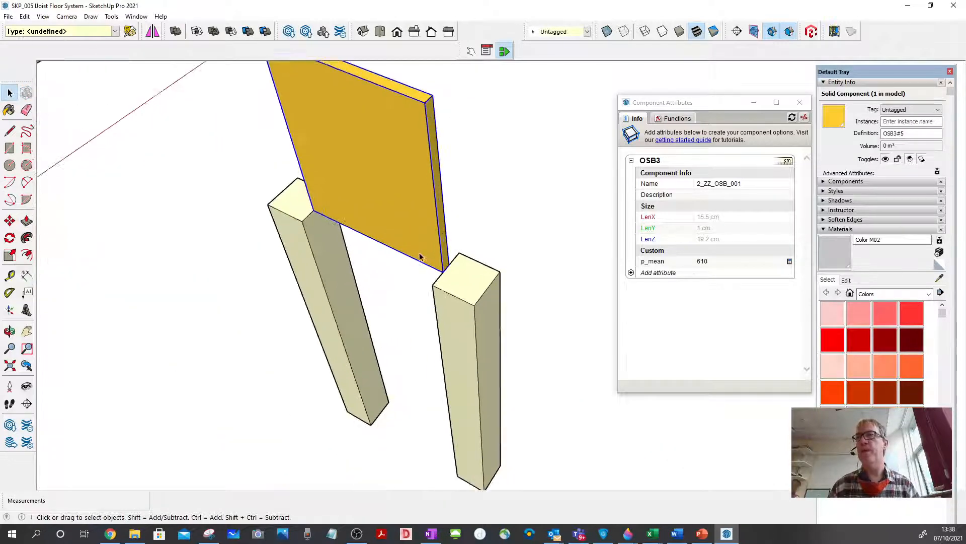
- Open the first C16Plus timber and draw a 15 mm line inwards across its top face from the OSB3 panel's lower corner
{"action": "scroll", "coordinate": [546, 269], "scroll_direction": "down", "scroll_amount": 5}
{"action": "middle_click_drag", "start_coordinate": [546, 269], "coordinate": [387, 274]}
{"action": "scroll", "coordinate": [382, 227], "scroll_direction": "up", "scroll_amount": 5}
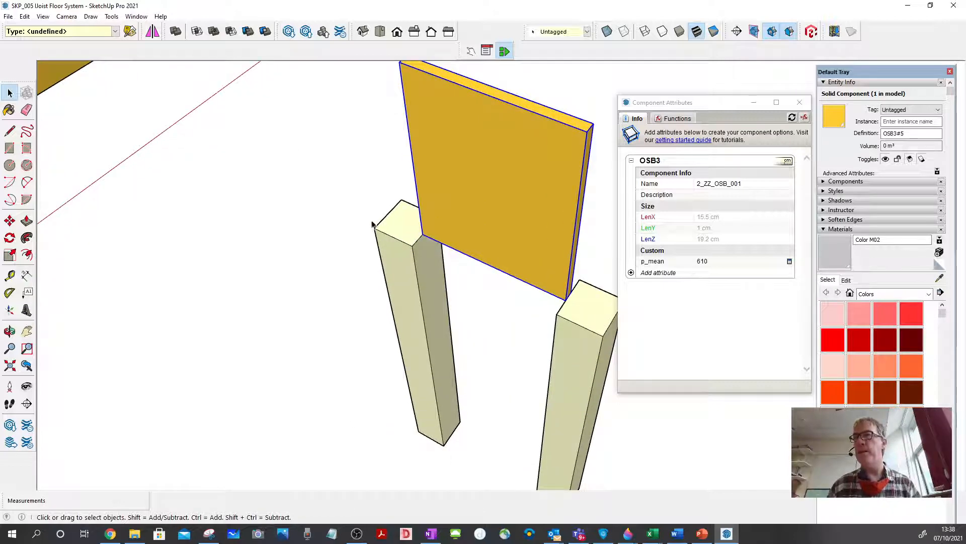
{"action": "middle_click_drag", "start_coordinate": [405, 242], "coordinate": [452, 272]}
{"action": "scroll", "coordinate": [429, 268], "scroll_direction": "up", "scroll_amount": 4}
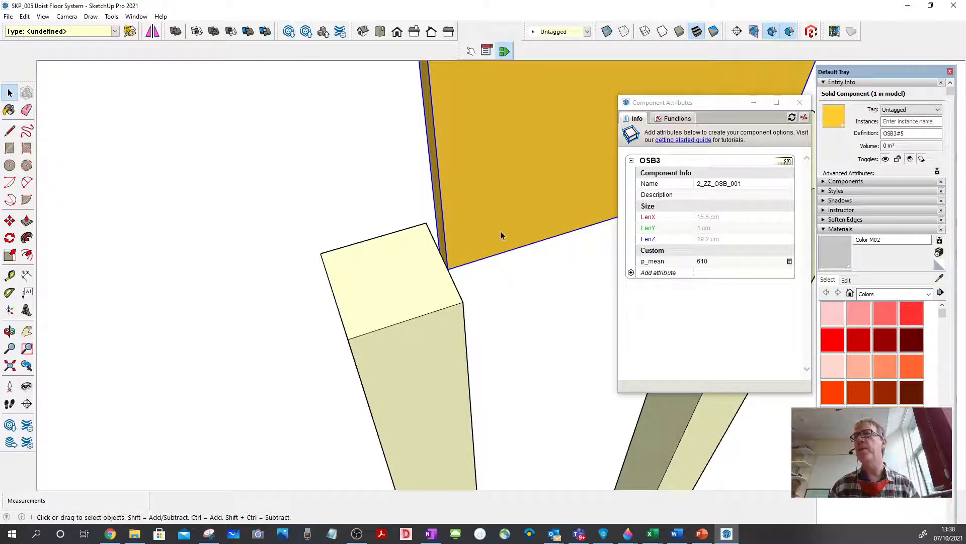
{"action": "double_click", "coordinate": [435, 272]}
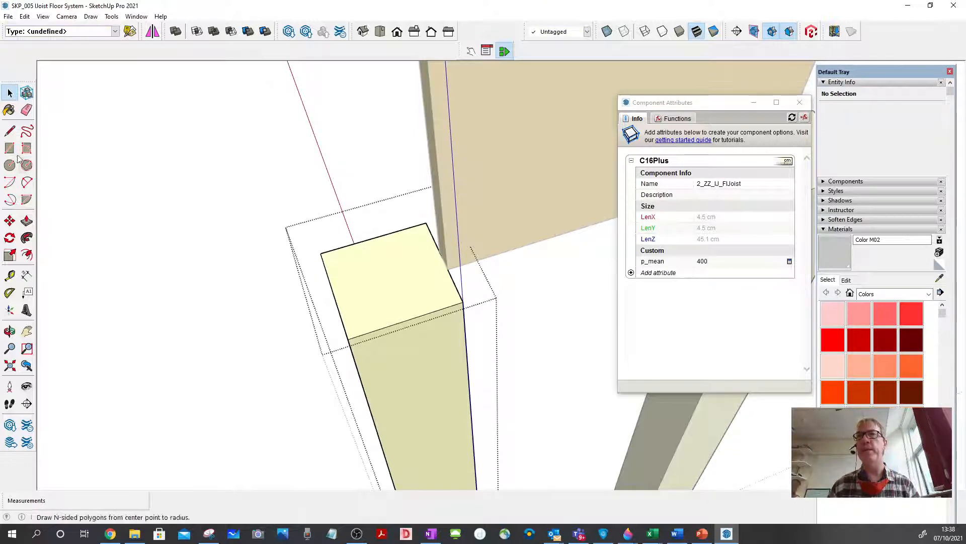
{"action": "left_click", "coordinate": [10, 131]}
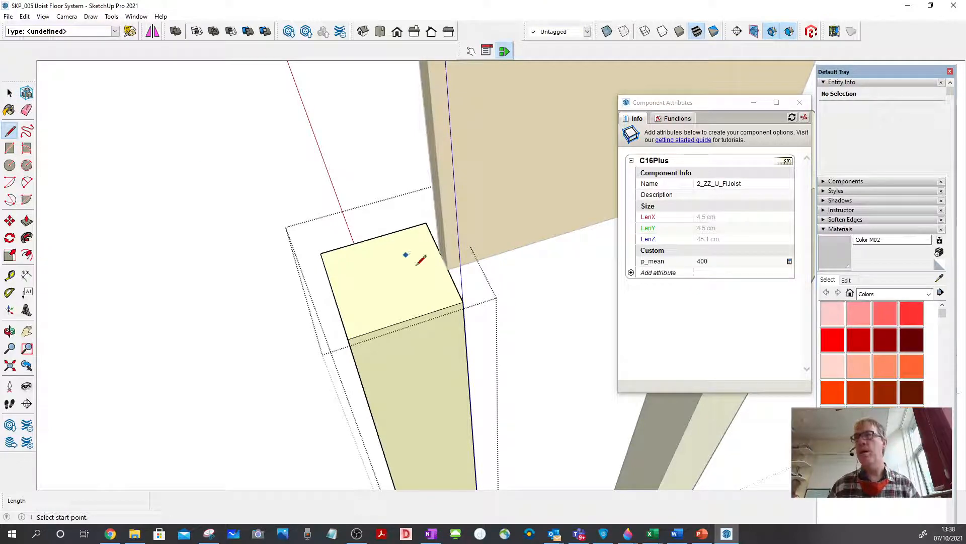
{"action": "left_click", "coordinate": [448, 269]}
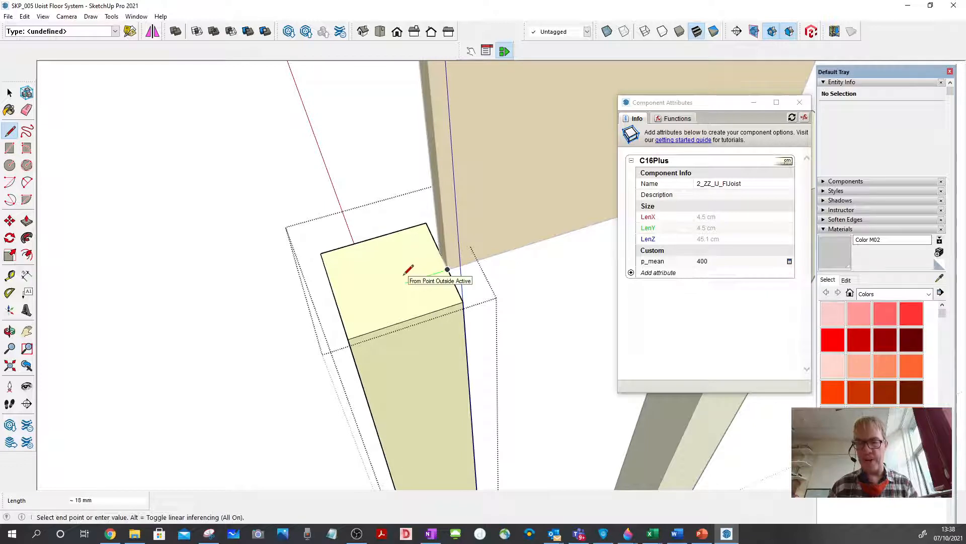
{"action": "key", "text": "shift"}
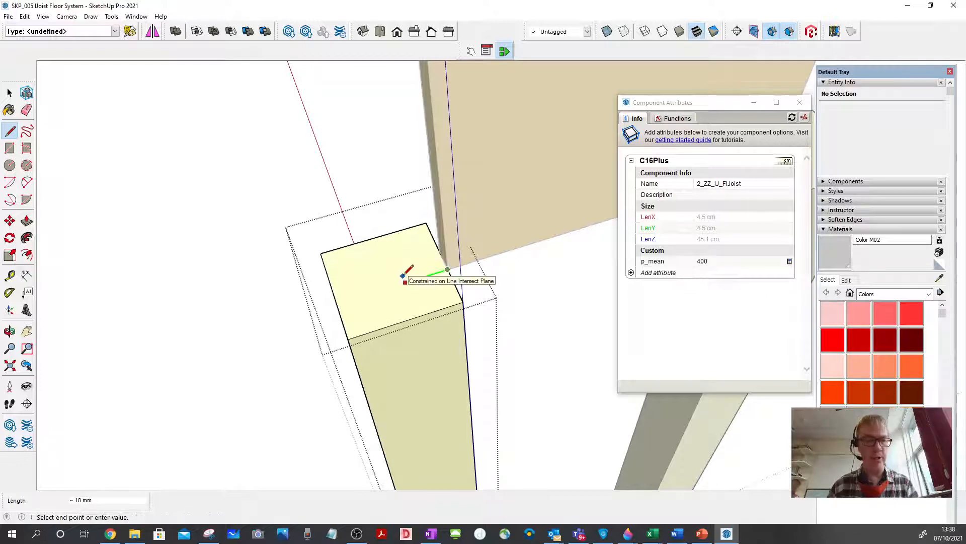
{"action": "type", "text": "15"}
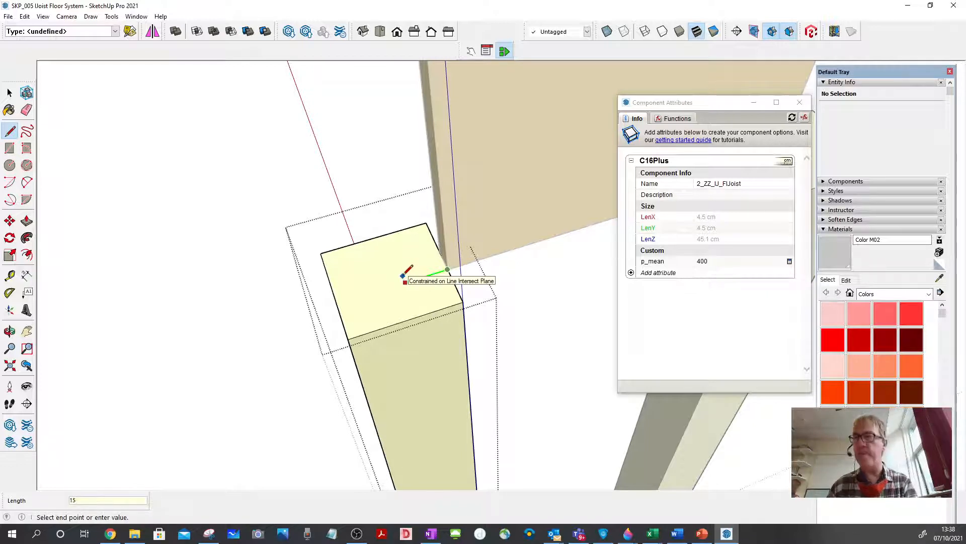
{"action": "key", "text": "Return"}
- Draw a parallel 15 mm line from the panel's other lower corner and join both line ends to close the groove outline
{"action": "middle_click_drag", "start_coordinate": [406, 272], "coordinate": [503, 326]}
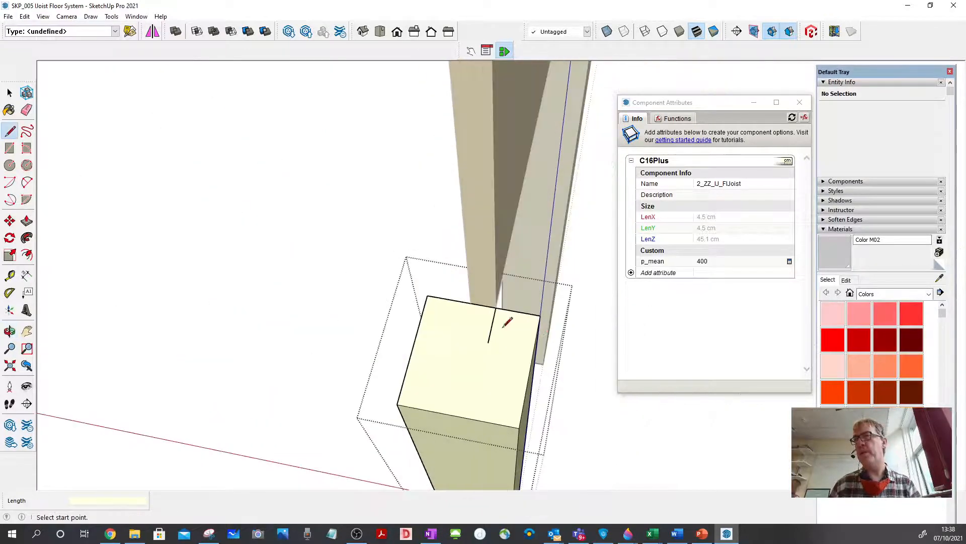
{"action": "left_click", "coordinate": [471, 302]}
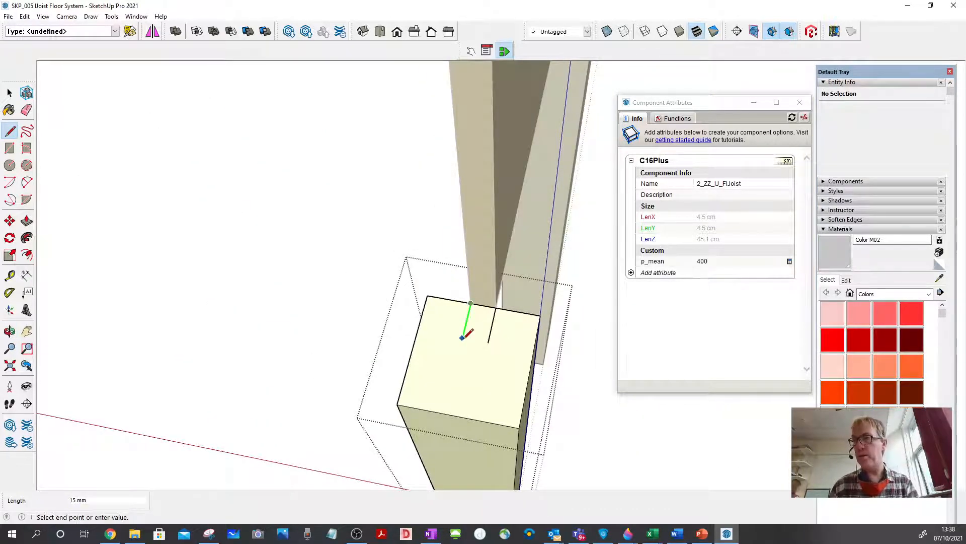
{"action": "type", "text": "15"}
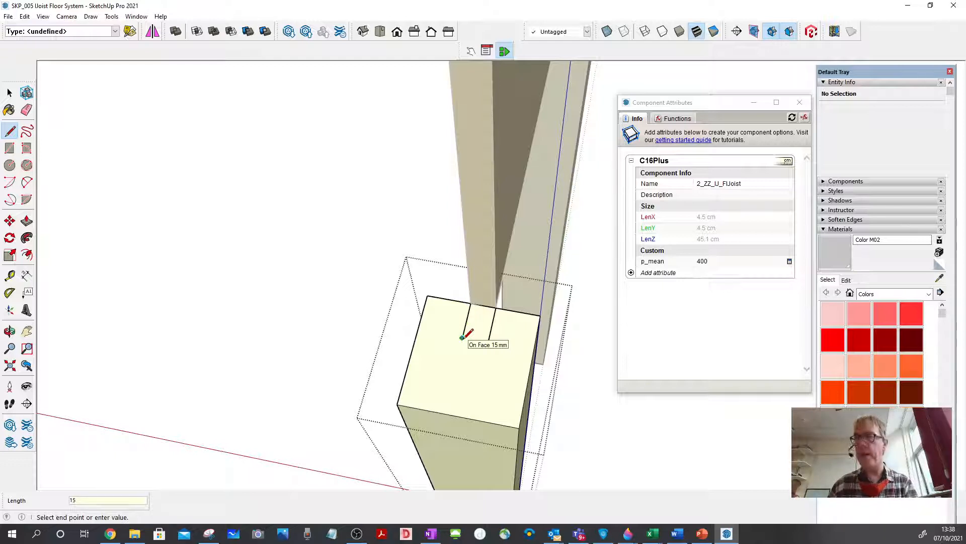
{"action": "key", "text": "Return"}
{"action": "left_click", "coordinate": [488, 343]}
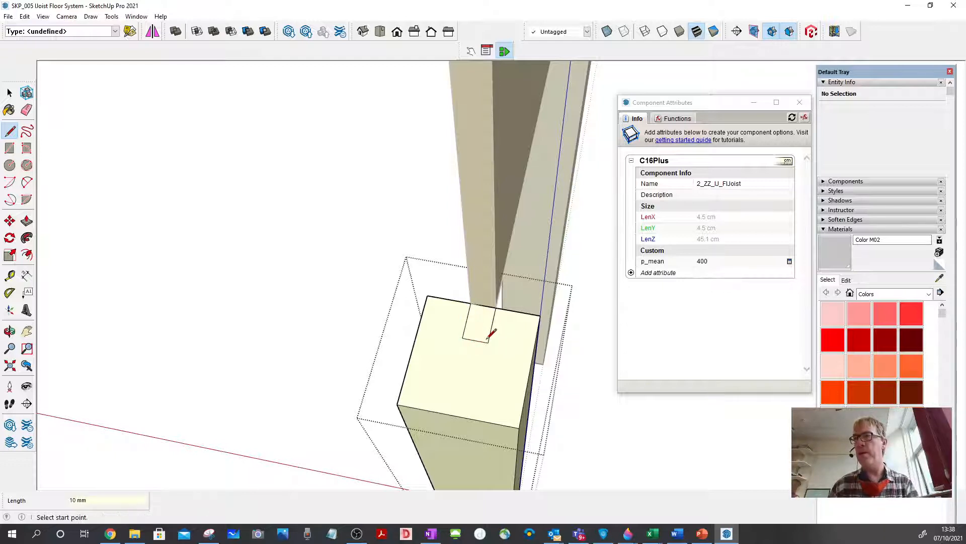
- Push the 15 × 10 mm groove profile through the timber's full 451 mm length and close the timber component
{"action": "left_click", "coordinate": [10, 93]}
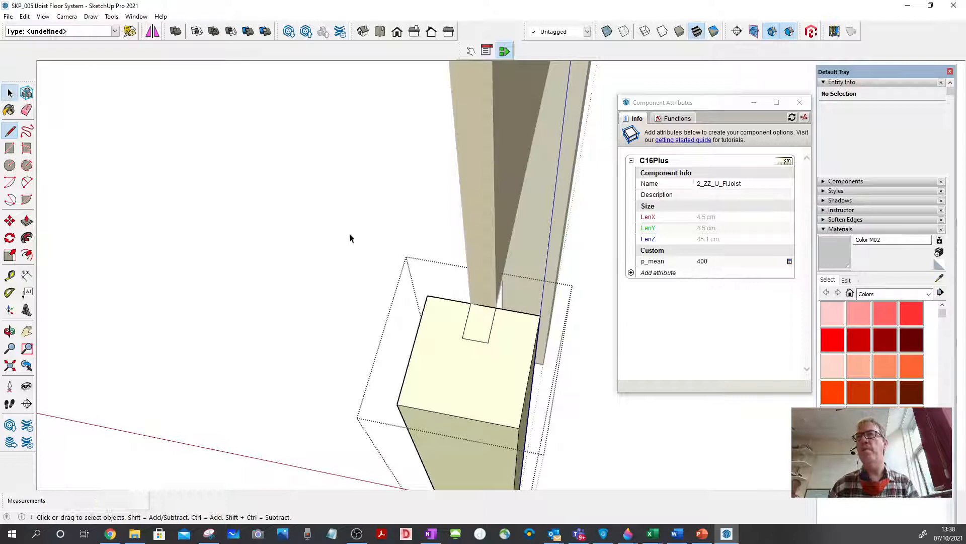
{"action": "left_click", "coordinate": [478, 330]}
{"action": "middle_click_drag", "start_coordinate": [241, 325], "coordinate": [209, 293]}
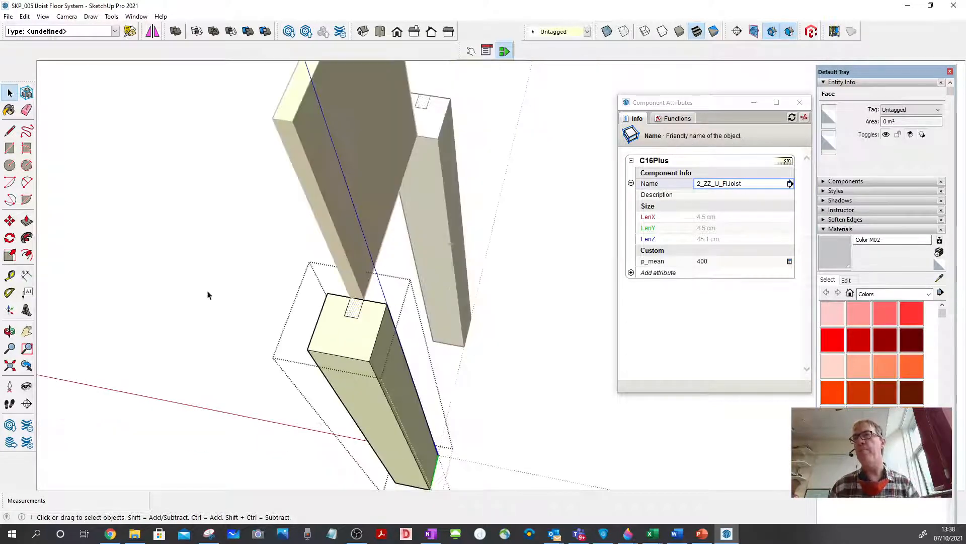
{"action": "key", "text": "p"}
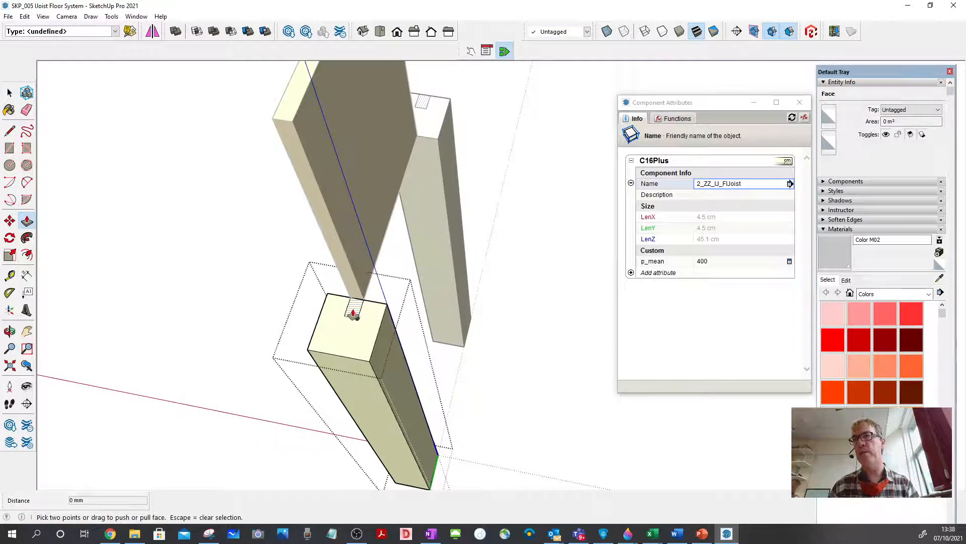
{"action": "left_click", "coordinate": [353, 307]}
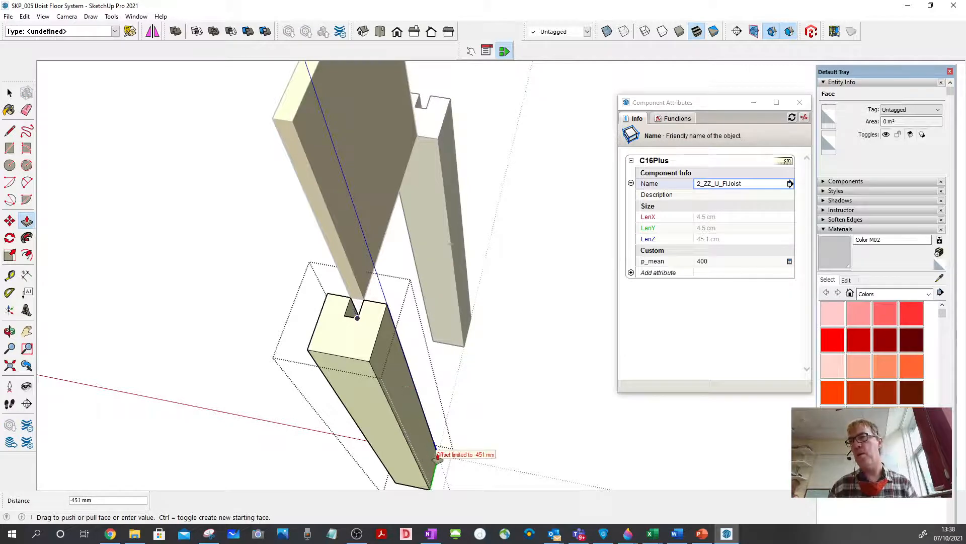
{"action": "middle_click_drag", "start_coordinate": [438, 455], "coordinate": [340, 375]}
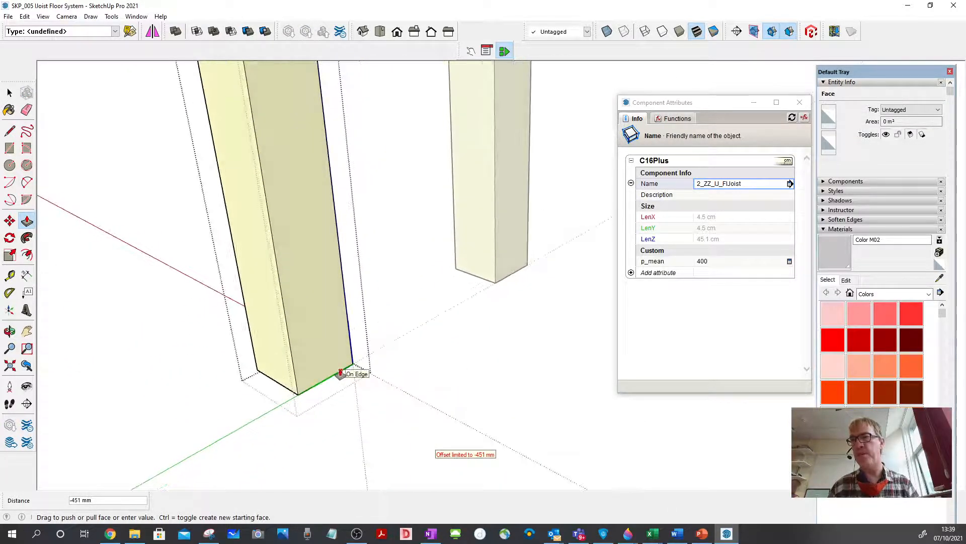
{"action": "left_click", "coordinate": [341, 374]}
{"action": "left_click", "coordinate": [6, 95]}
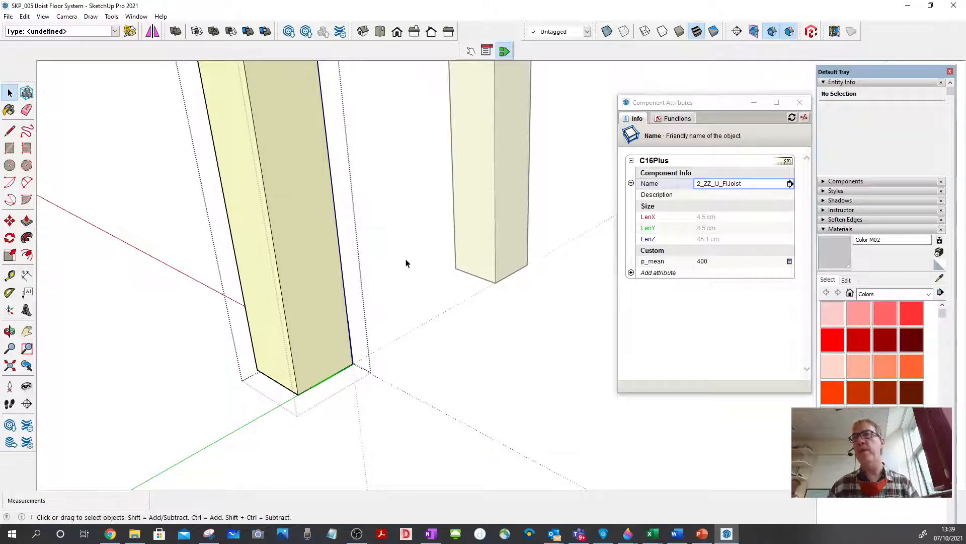
{"action": "left_click", "coordinate": [354, 299]}
{"action": "middle_click_drag", "start_coordinate": [354, 299], "coordinate": [507, 362]}
{"action": "left_click", "coordinate": [377, 372]}
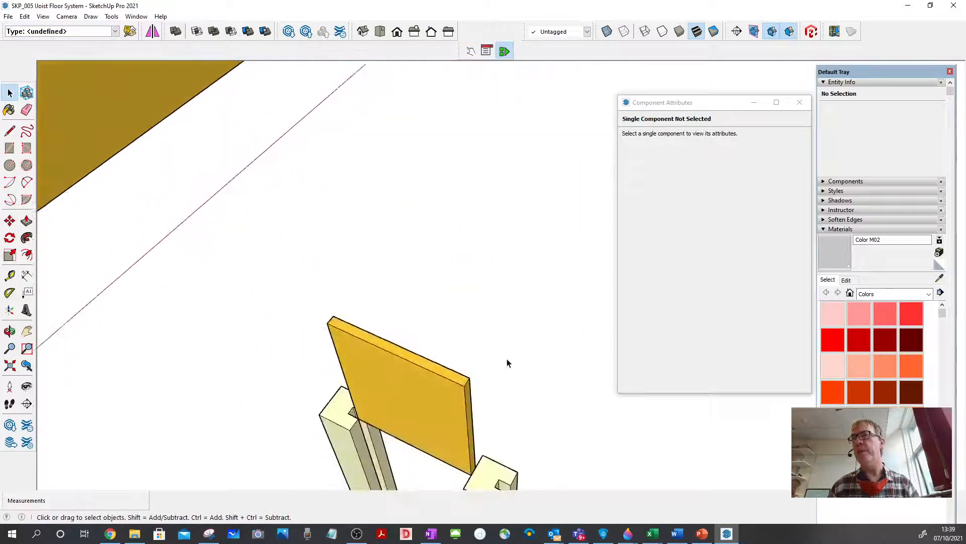
- Draw a diagonal line between opposite corners of the second timber's top face to locate its centre
{"action": "scroll", "coordinate": [507, 363], "scroll_direction": "up", "scroll_amount": 5}
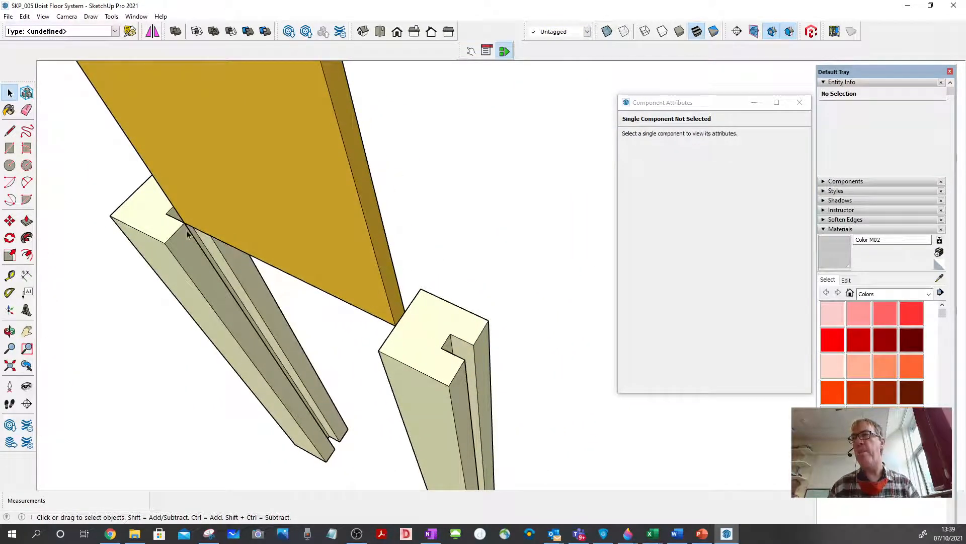
{"action": "left_click", "coordinate": [10, 131]}
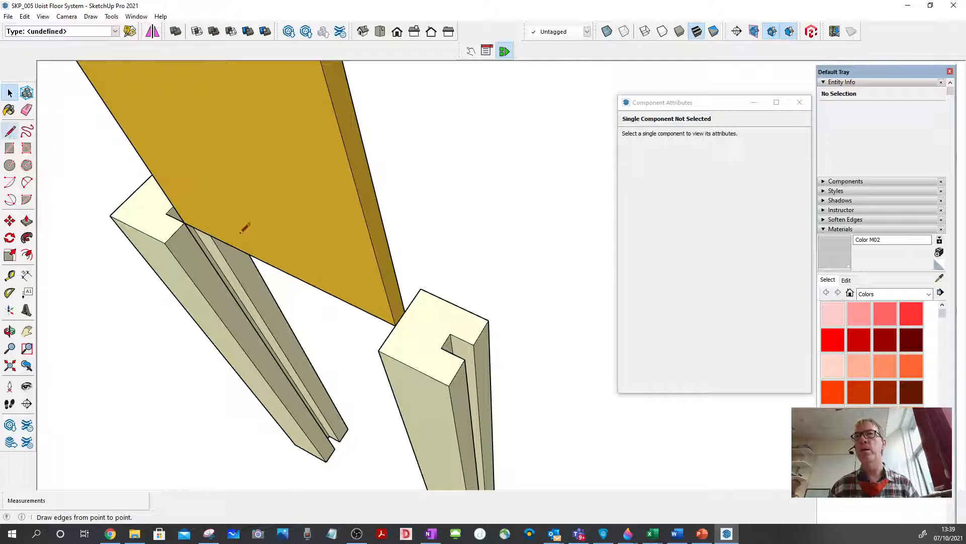
{"action": "left_click", "coordinate": [421, 289]}
{"action": "left_click", "coordinate": [449, 386]}
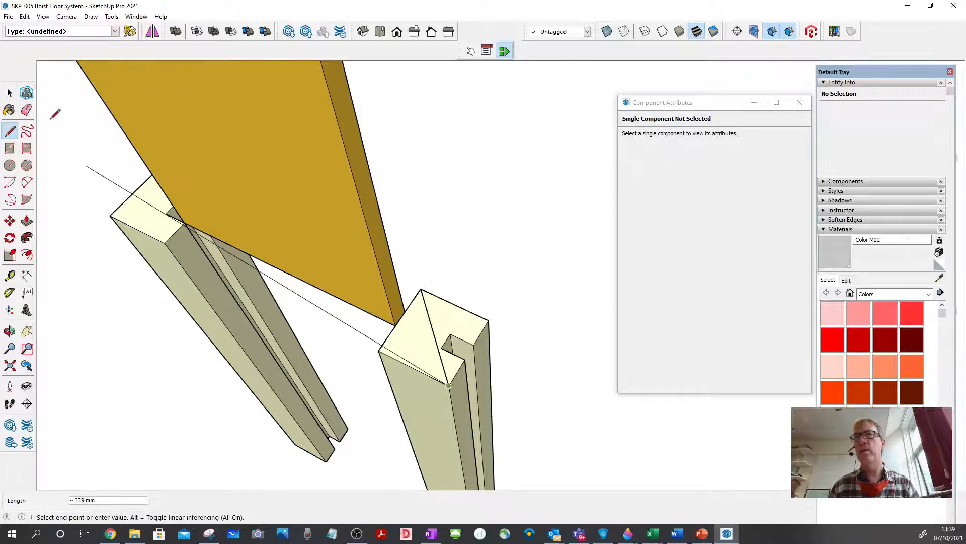
{"action": "key", "text": "Escape"}
{"action": "key", "text": "space"}
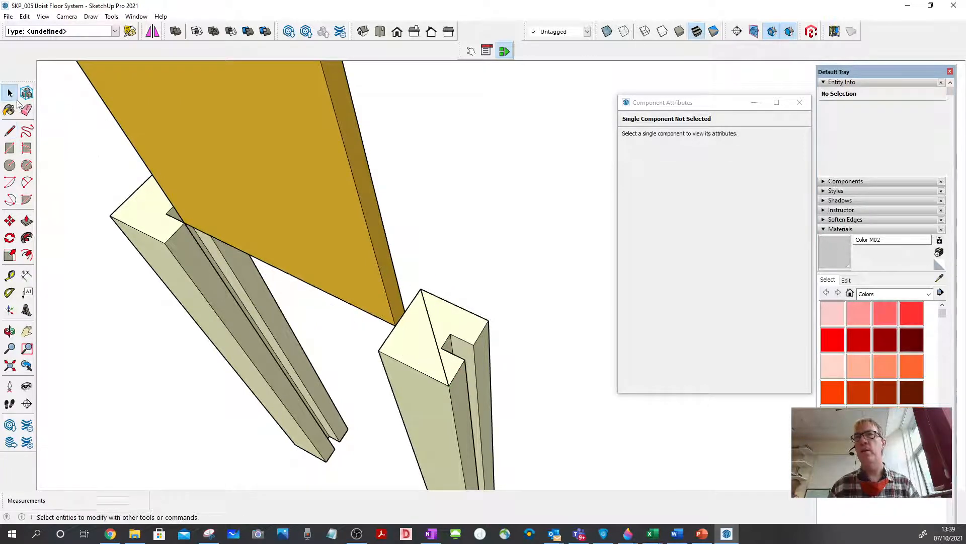
- Rotate the second C16Plus timber 180° about the midpoint of its top-face diagonal and delete the diagonal line
{"action": "left_click", "coordinate": [413, 342]}
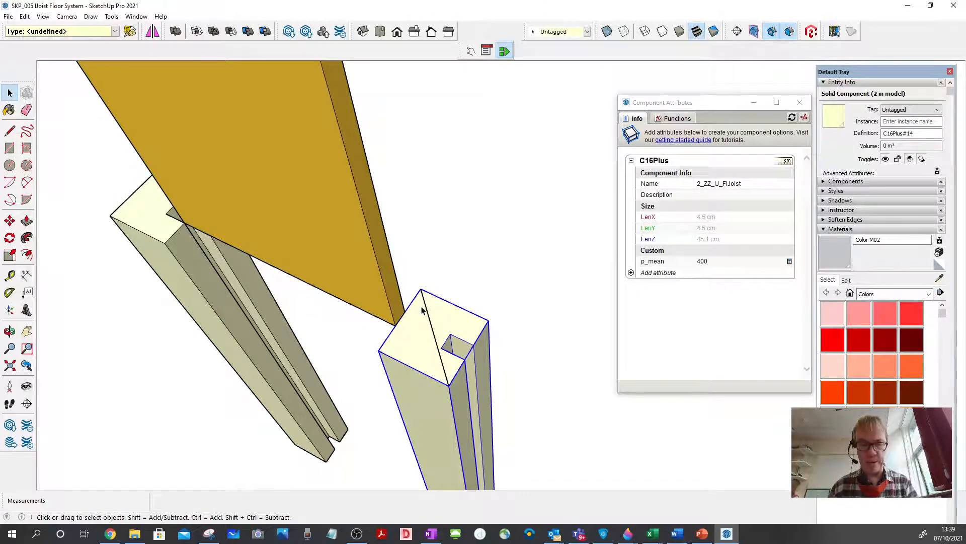
{"action": "key", "text": "q"}
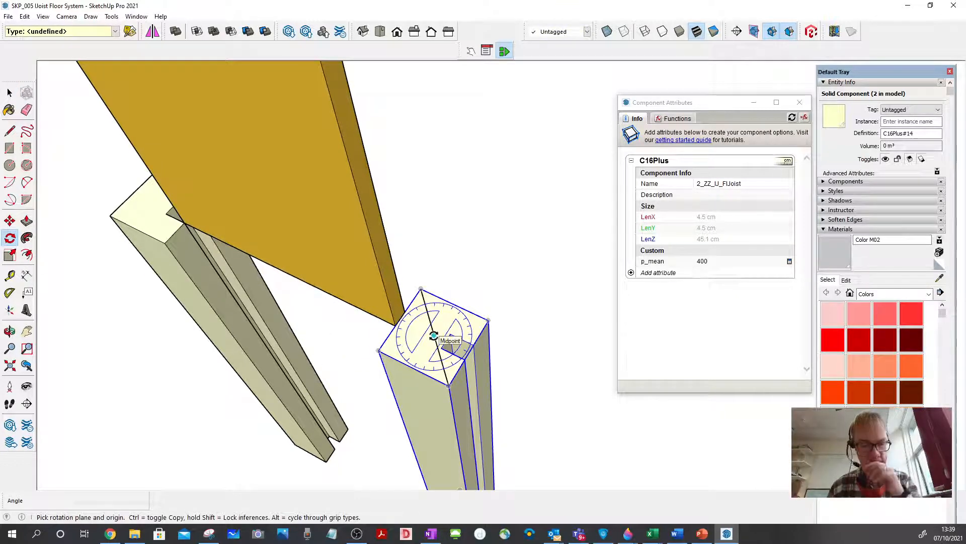
{"action": "left_click", "coordinate": [434, 336]}
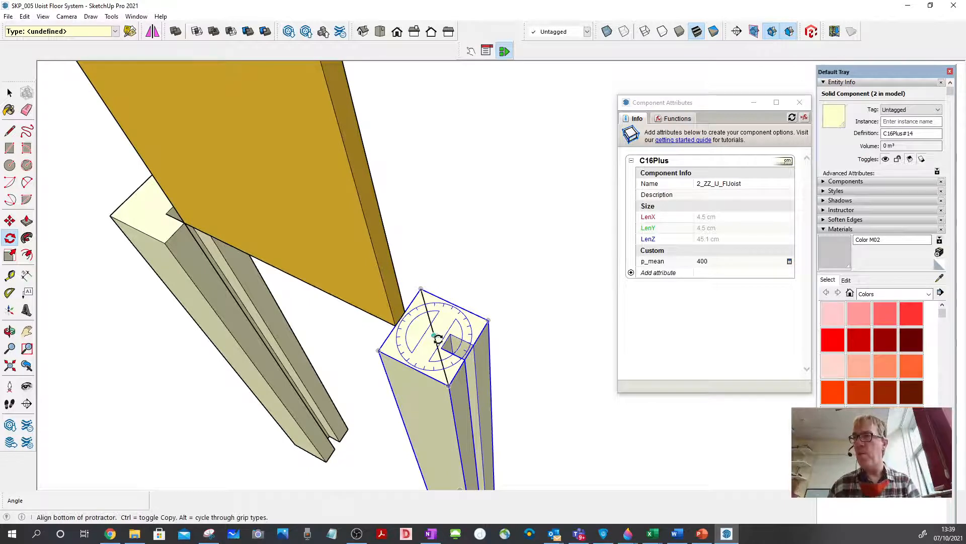
{"action": "left_click", "coordinate": [505, 367]}
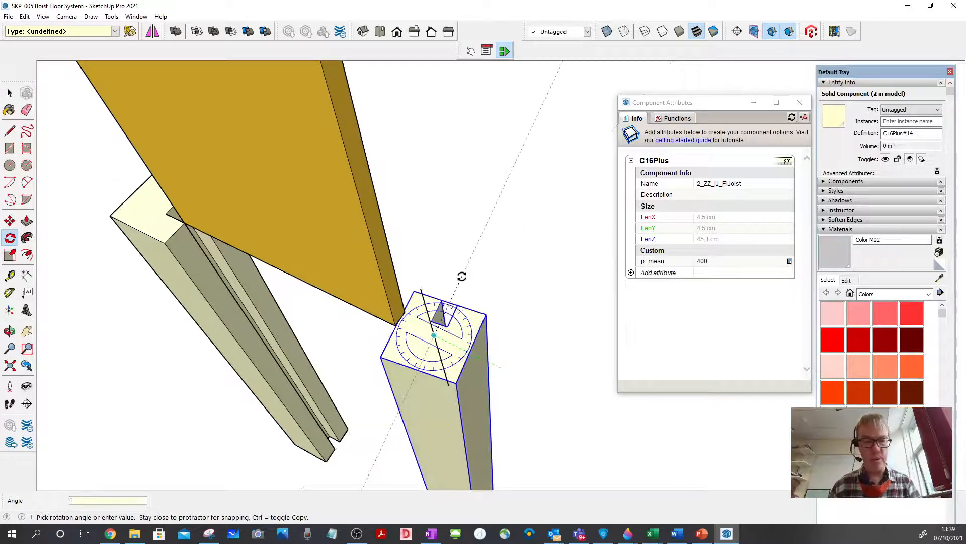
{"action": "left_click", "coordinate": [461, 276]}
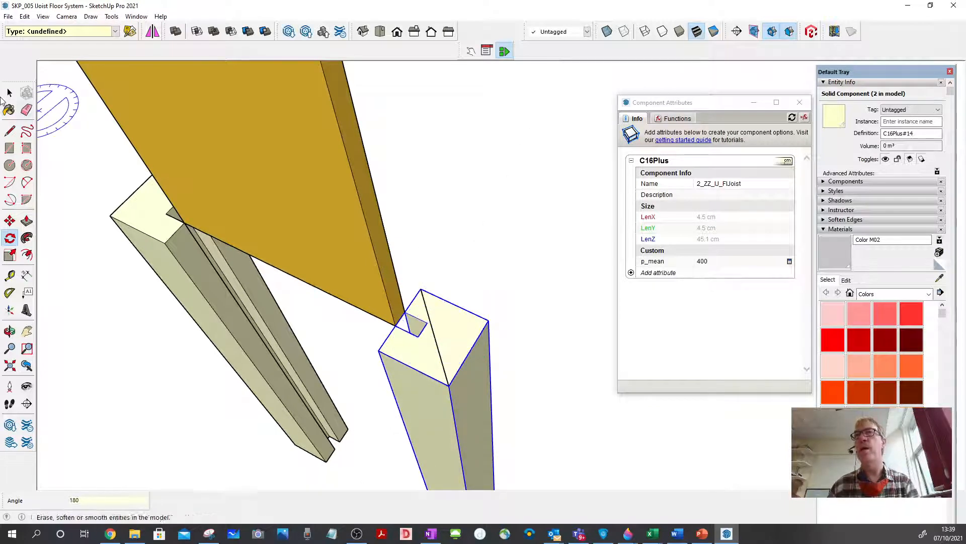
{"action": "key", "text": "space"}
{"action": "left_click", "coordinate": [442, 233]}
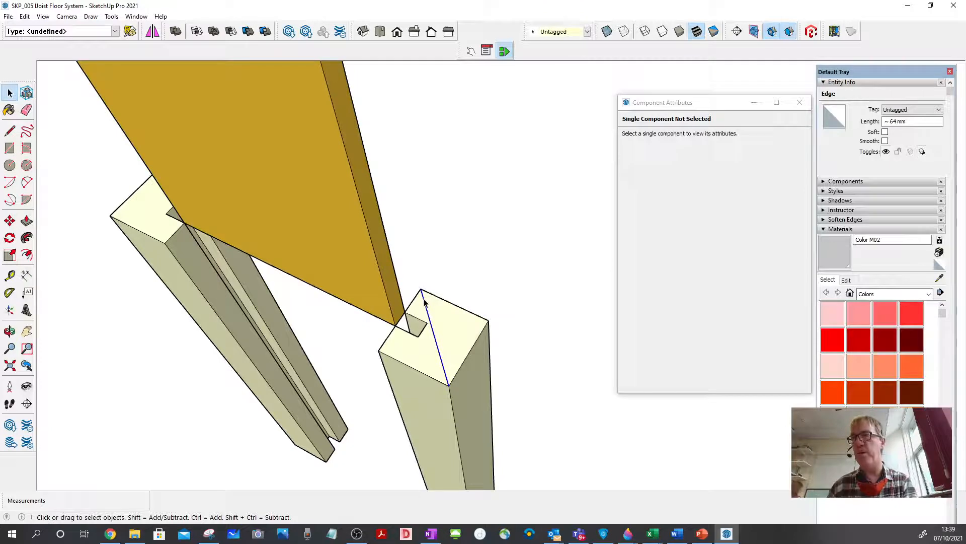
- Rename the OSB3 panel as 2_ZZ_OSB_IJ_Web and extend its side face 15 mm to the inner end of the second timber's groove
{"action": "left_click", "coordinate": [390, 295]}
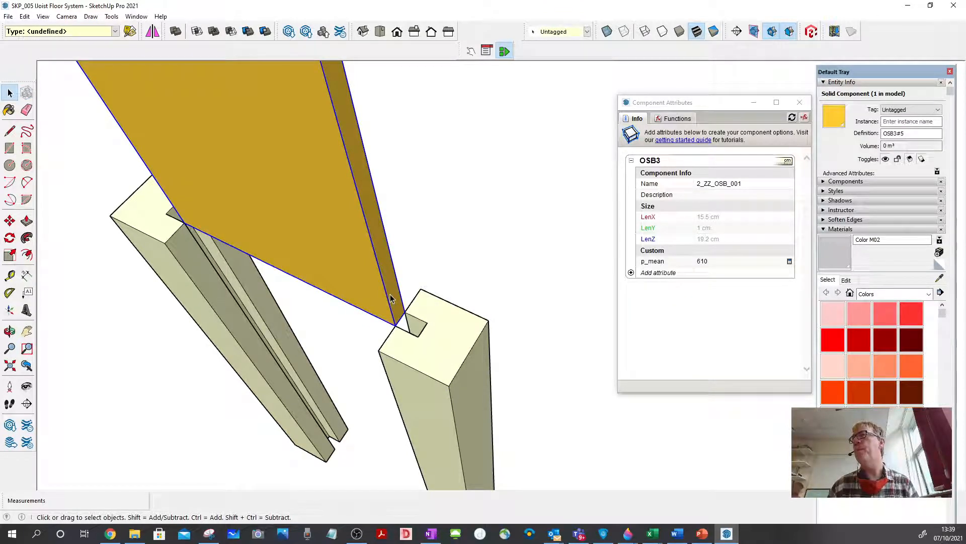
{"action": "left_click", "coordinate": [721, 185]}
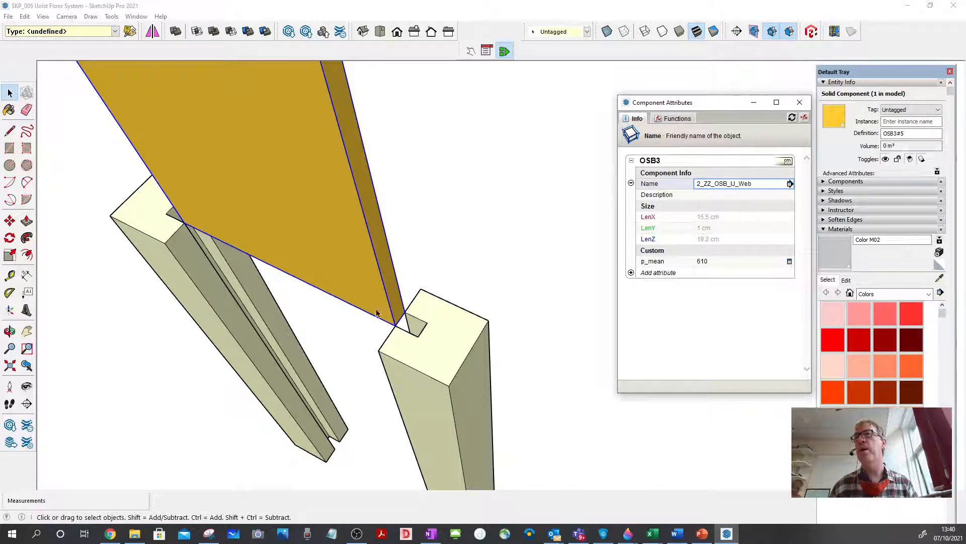
{"action": "double_click", "coordinate": [391, 297]}
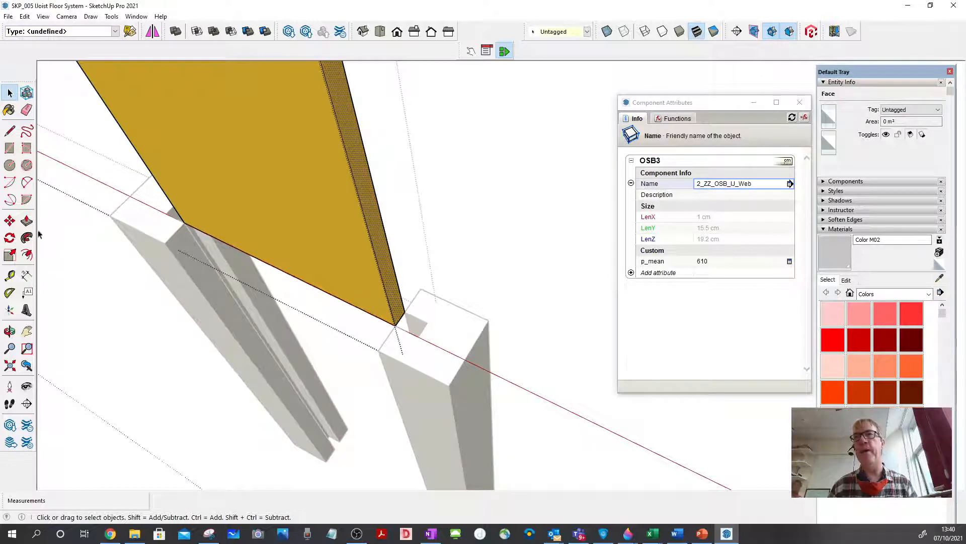
{"action": "left_click", "coordinate": [27, 220]}
{"action": "left_click", "coordinate": [399, 288]}
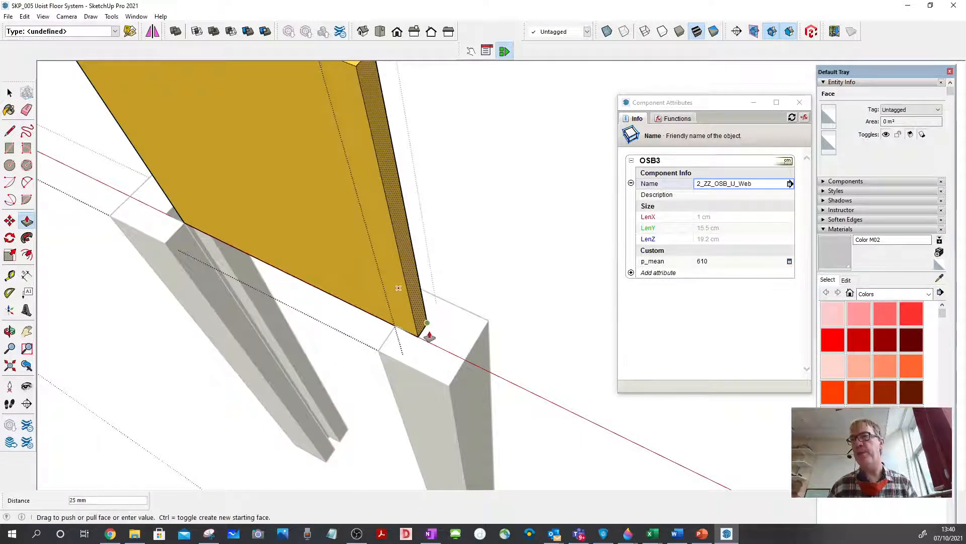
{"action": "left_click", "coordinate": [424, 325]}
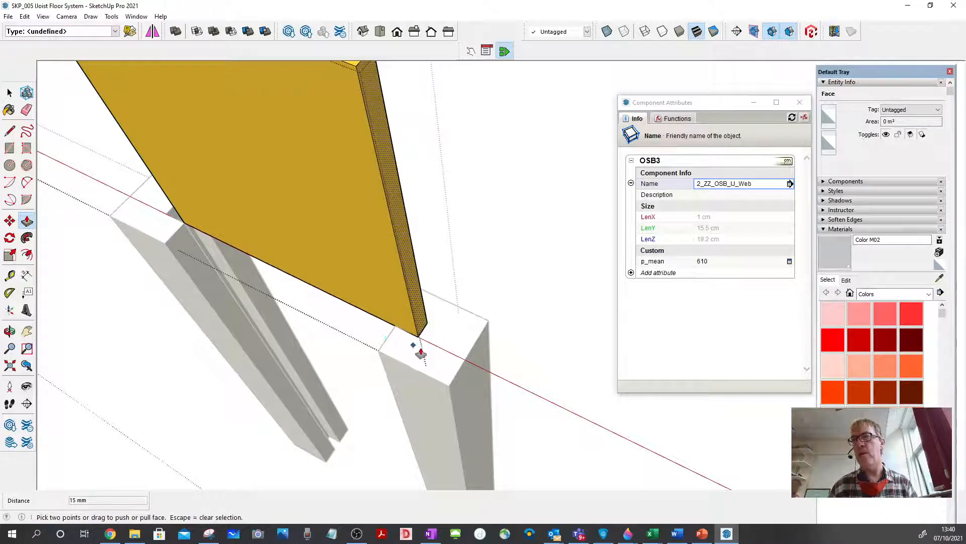
- Extend the OSB3 panel's opposite side face 15 mm to the inner end of the first timber's groove and close the component
{"action": "scroll", "coordinate": [421, 353], "scroll_direction": "down", "scroll_amount": 5}
{"action": "middle_click_drag", "start_coordinate": [357, 339], "coordinate": [610, 271]}
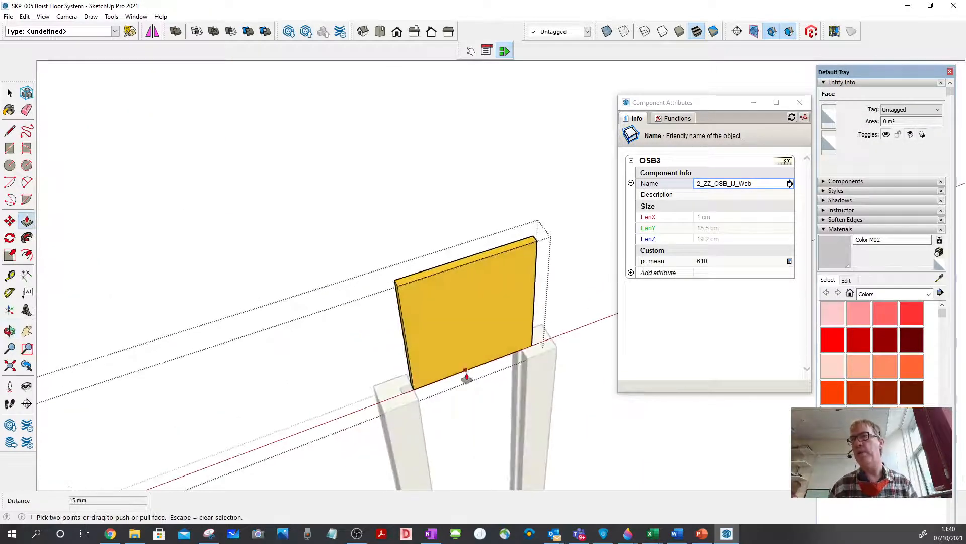
{"action": "scroll", "coordinate": [466, 377], "scroll_direction": "up", "scroll_amount": 3}
{"action": "left_click", "coordinate": [9, 92]}
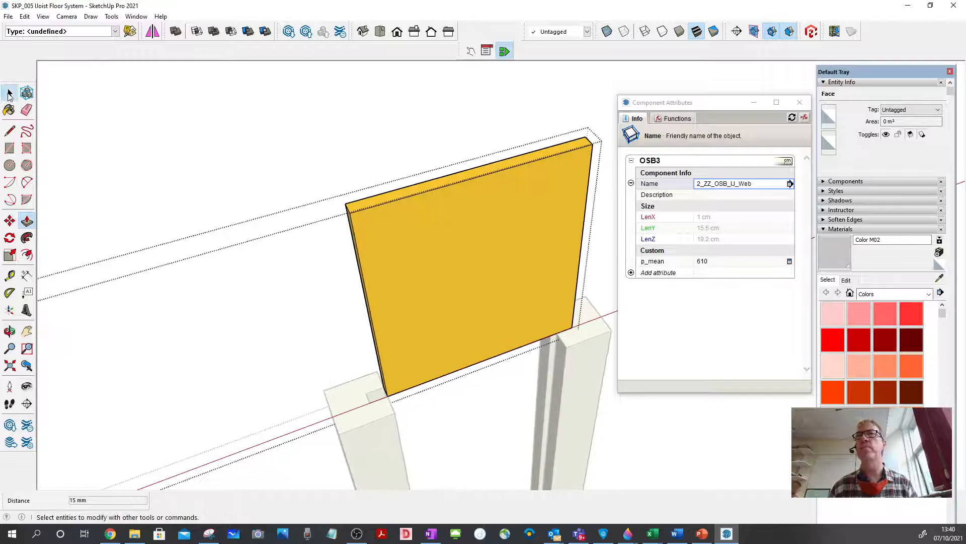
{"action": "left_click", "coordinate": [309, 331]}
{"action": "middle_click_drag", "start_coordinate": [358, 335], "coordinate": [486, 307]}
{"action": "scroll", "coordinate": [442, 403], "scroll_direction": "up", "scroll_amount": 5}
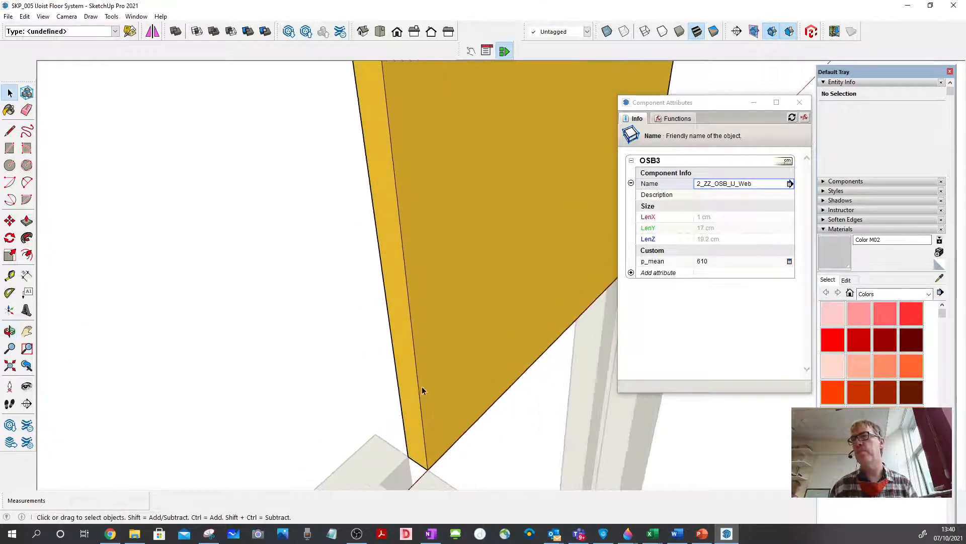
{"action": "left_click", "coordinate": [408, 376]}
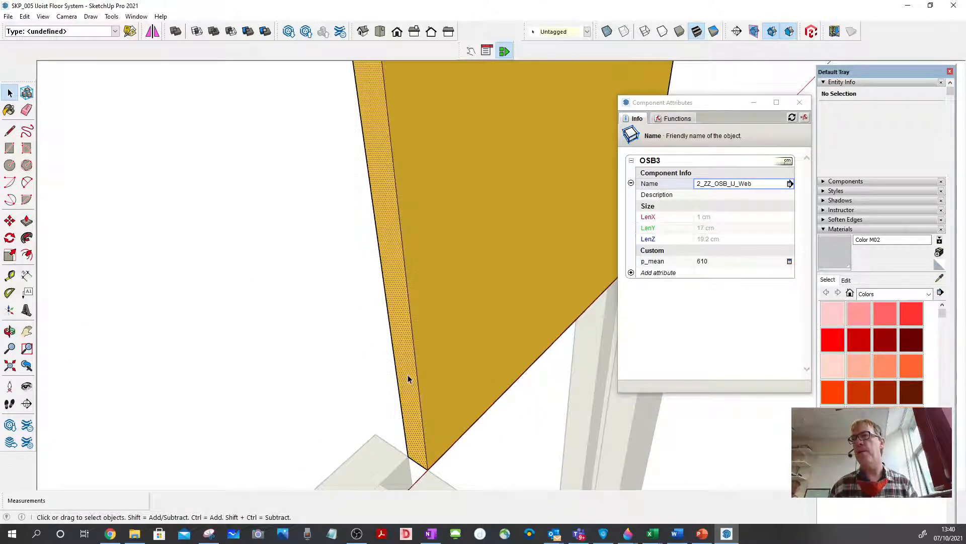
{"action": "left_click", "coordinate": [26, 220]}
{"action": "left_click", "coordinate": [415, 418]}
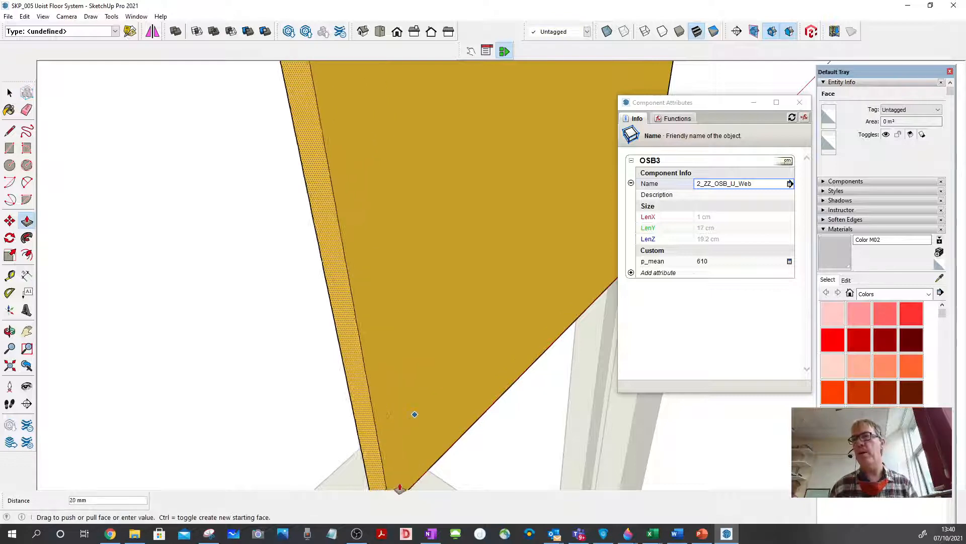
{"action": "scroll", "coordinate": [369, 405], "scroll_direction": "down", "scroll_amount": 5}
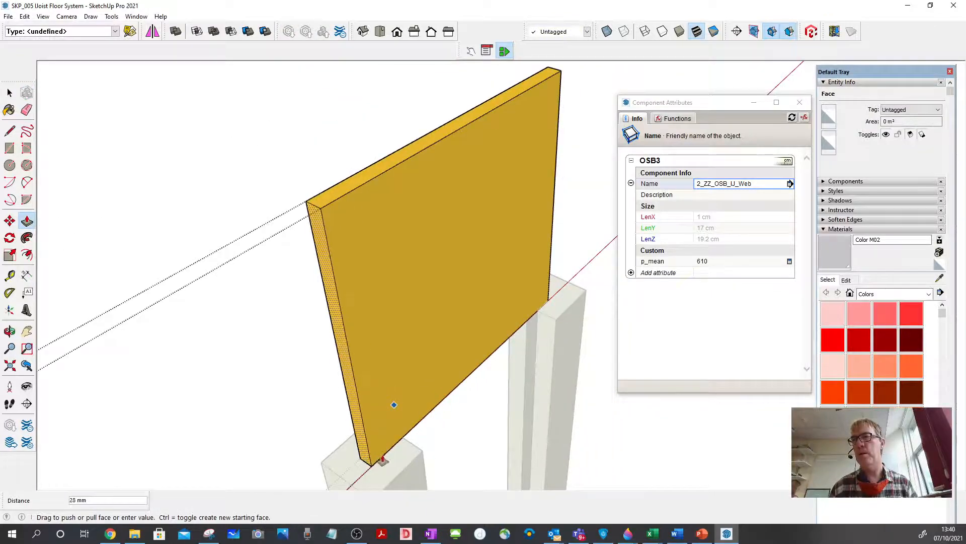
{"action": "left_click", "coordinate": [386, 452]}
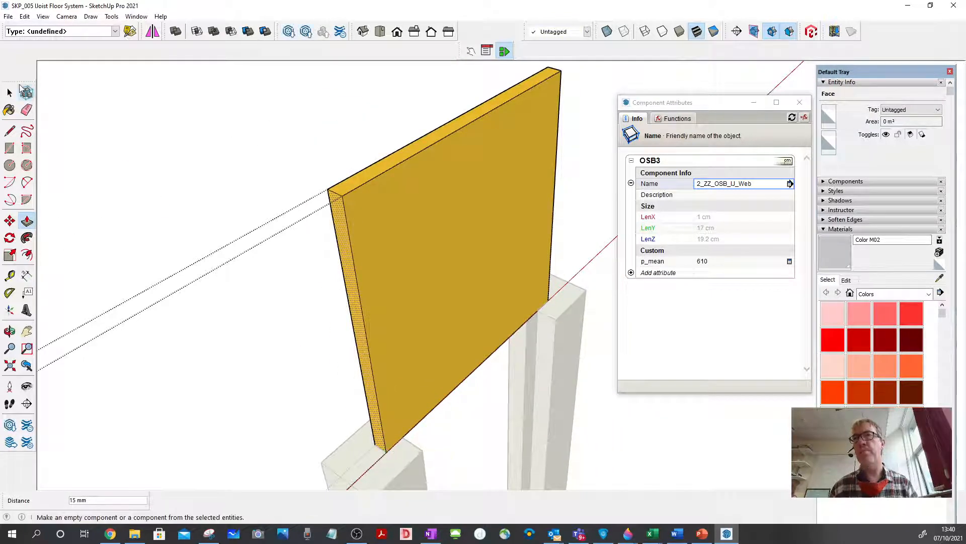
{"action": "left_click", "coordinate": [10, 93]}
{"action": "left_click", "coordinate": [206, 144]}
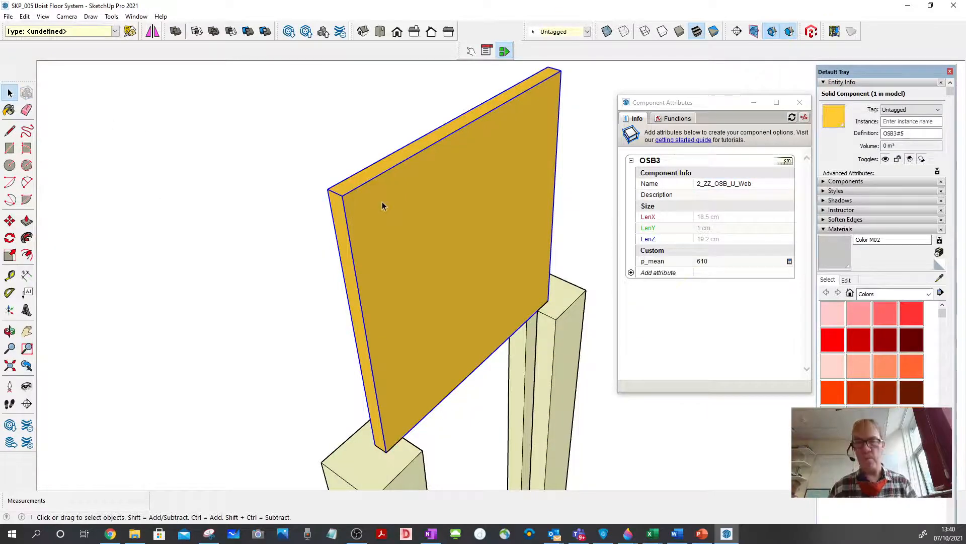
- Move the OSB3 web 451 mm down along the grooves so its base aligns with the timbers' lower ends
{"action": "key", "text": "m"}
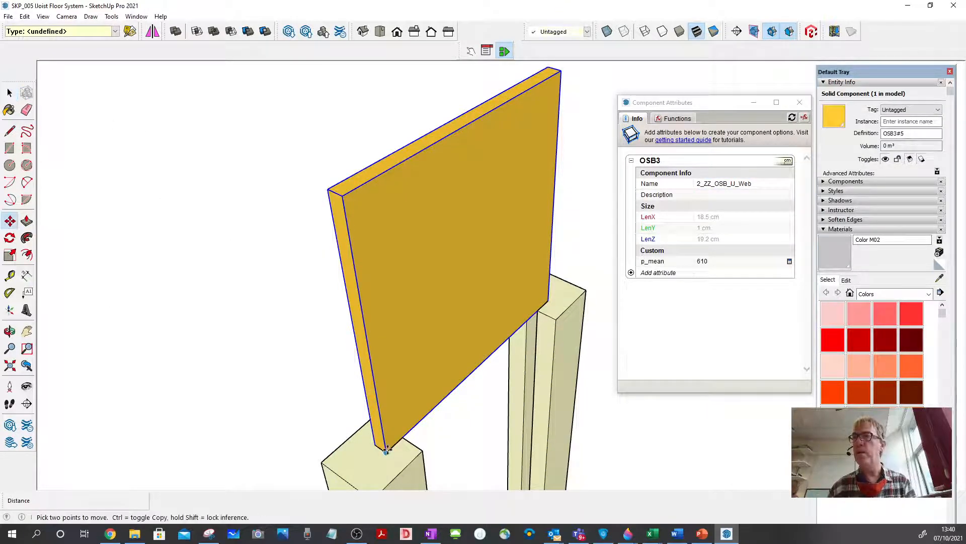
{"action": "left_click", "coordinate": [387, 450]}
{"action": "scroll", "coordinate": [330, 326], "scroll_direction": "down", "scroll_amount": 5}
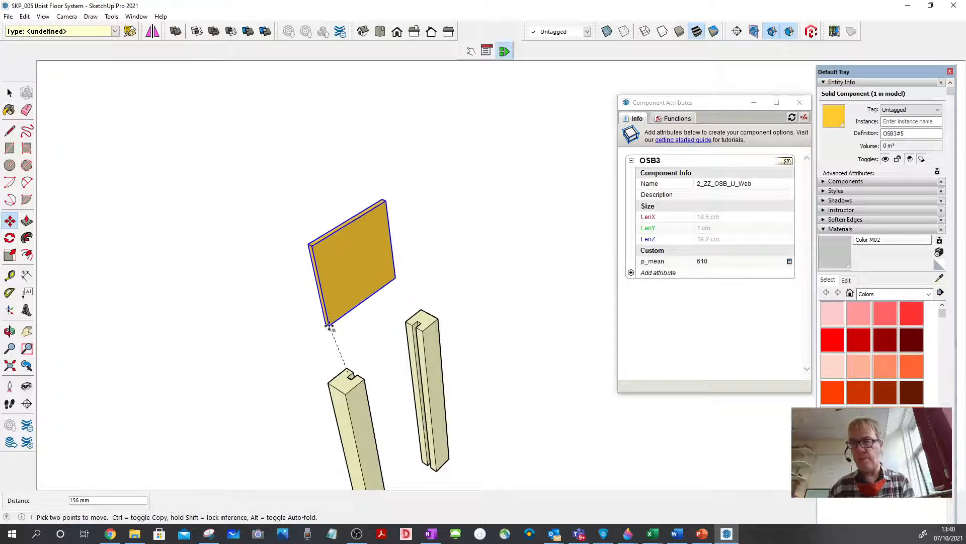
{"action": "scroll", "coordinate": [330, 326], "scroll_direction": "down", "scroll_amount": 5}
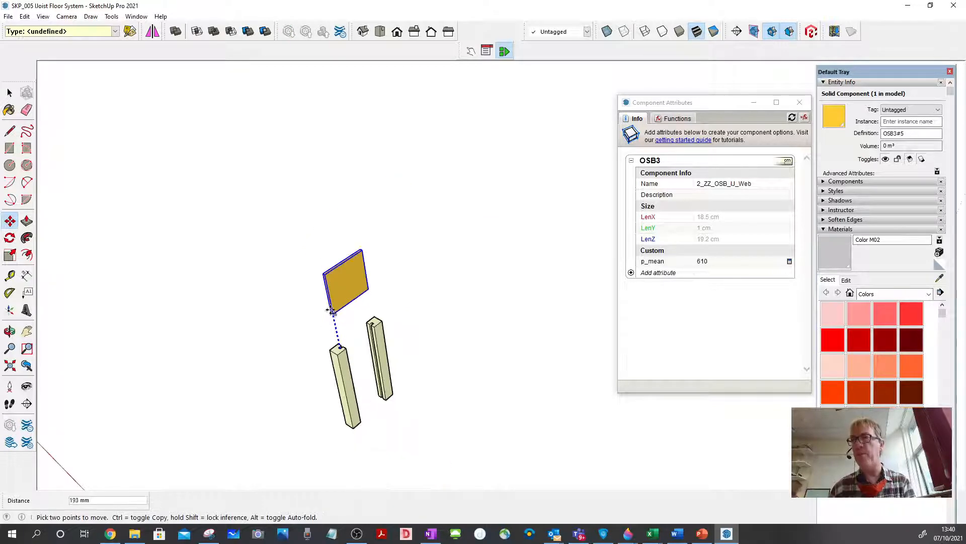
{"action": "scroll", "coordinate": [337, 392], "scroll_direction": "up", "scroll_amount": 5}
{"action": "scroll", "coordinate": [337, 392], "scroll_direction": "up", "scroll_amount": 4}
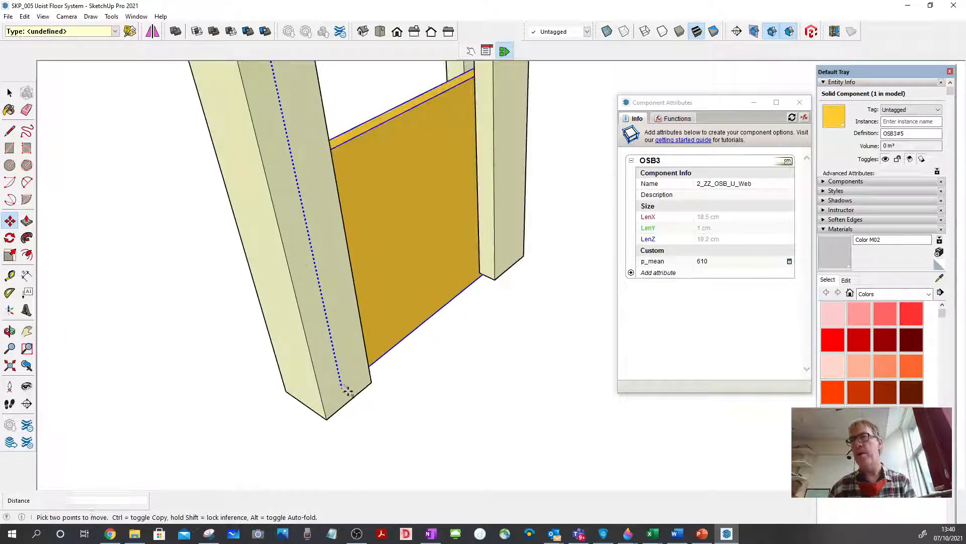
{"action": "left_click", "coordinate": [347, 400]}
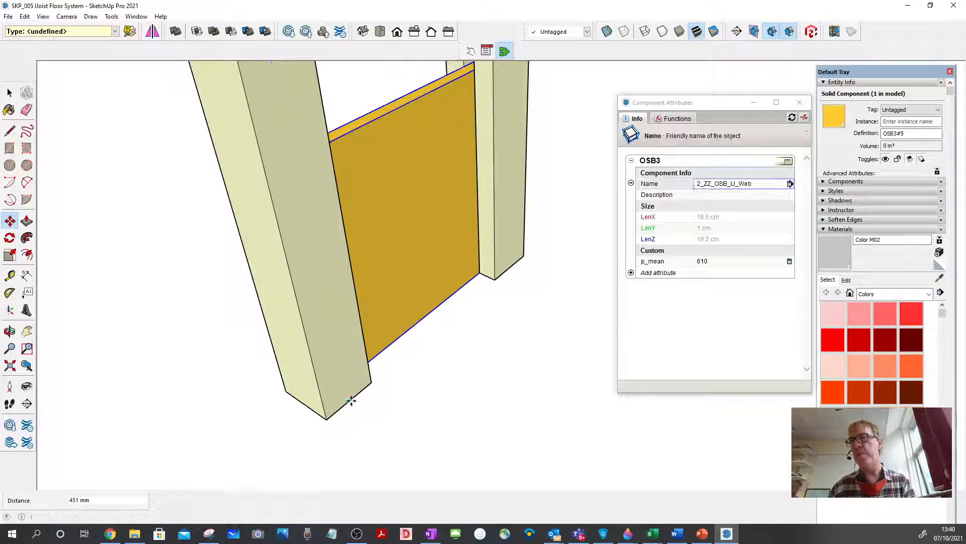
{"action": "left_click", "coordinate": [9, 93]}
{"action": "left_click", "coordinate": [7, 97]}
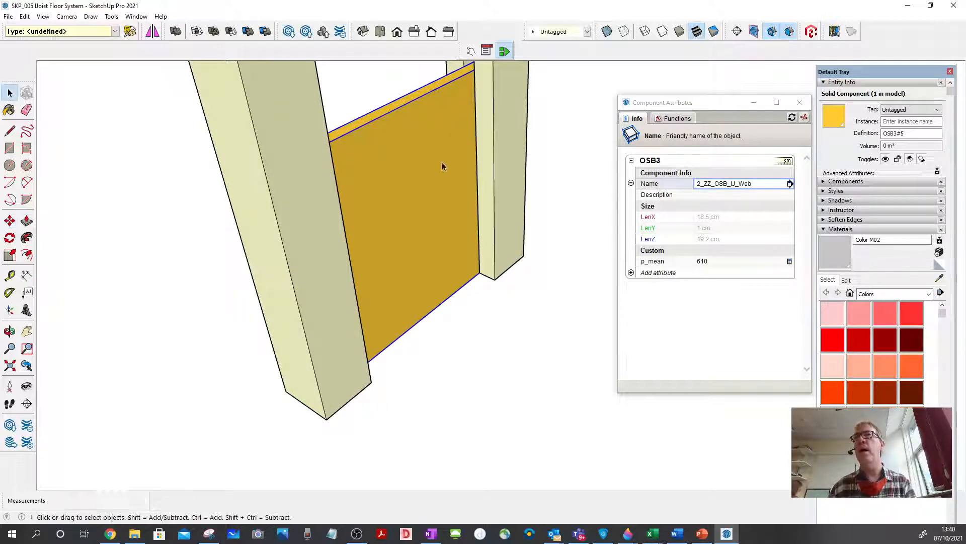
- Open the OSB3 web, extend its upper face 259 mm to the tops of the timbers and close the component
{"action": "double_click", "coordinate": [419, 131]}
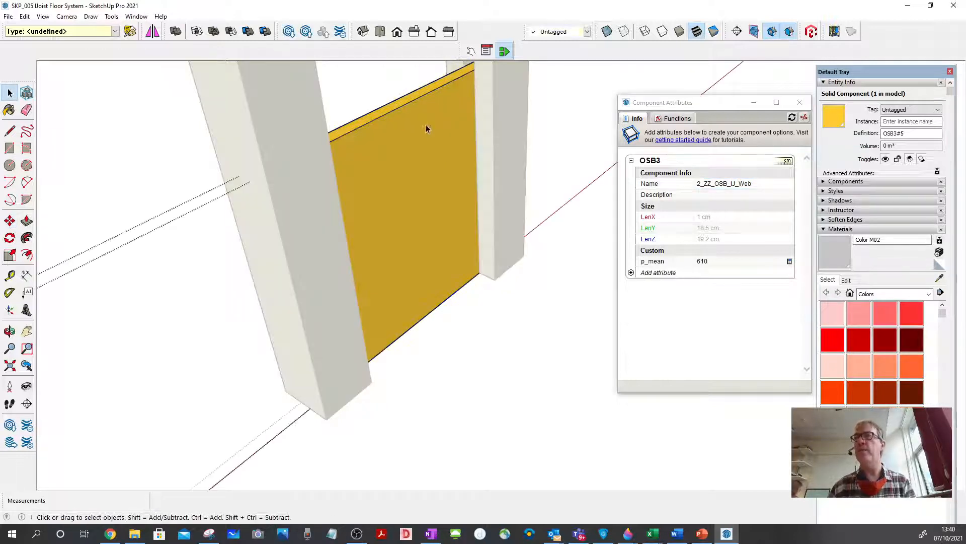
{"action": "left_click", "coordinate": [407, 99]}
{"action": "scroll", "coordinate": [415, 131], "scroll_direction": "down", "scroll_amount": 5}
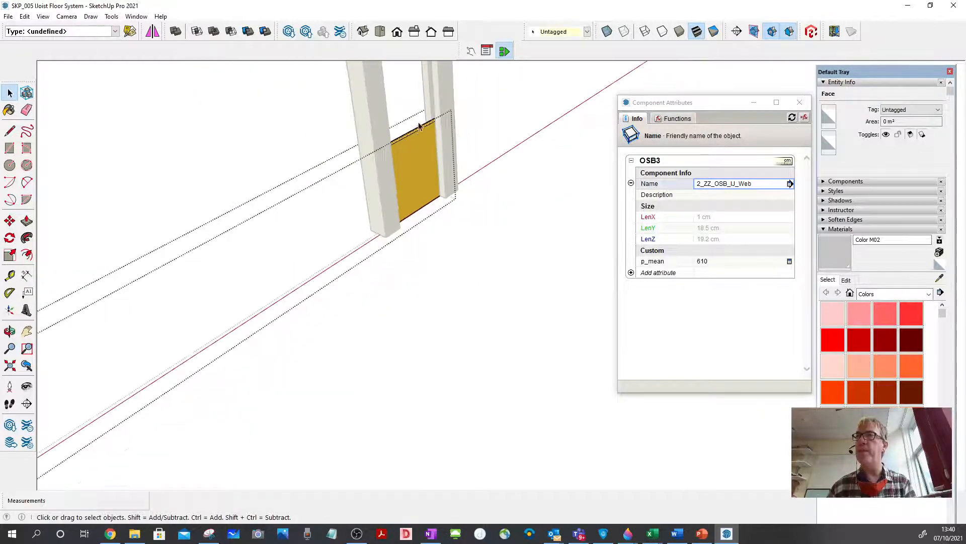
{"action": "scroll", "coordinate": [419, 125], "scroll_direction": "up", "scroll_amount": 10}
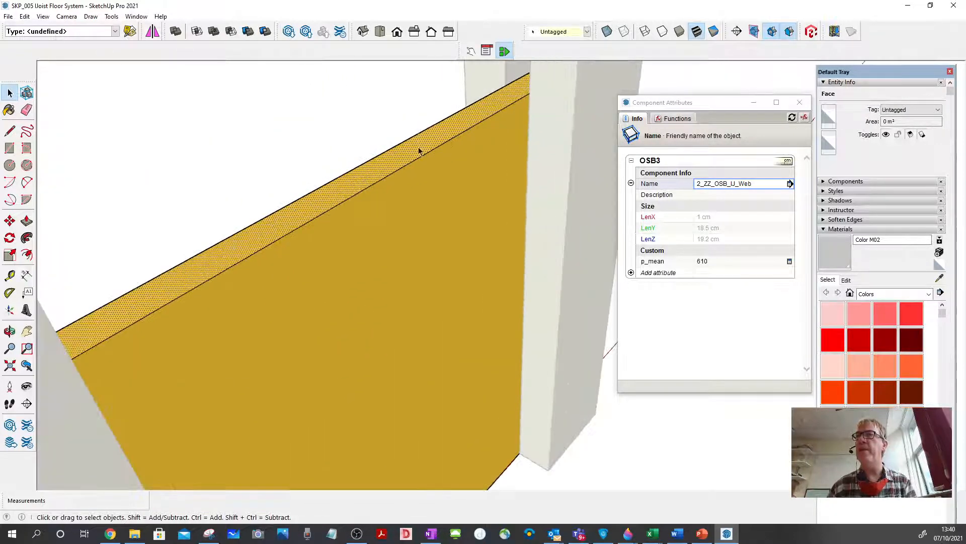
{"action": "left_click", "coordinate": [27, 220]}
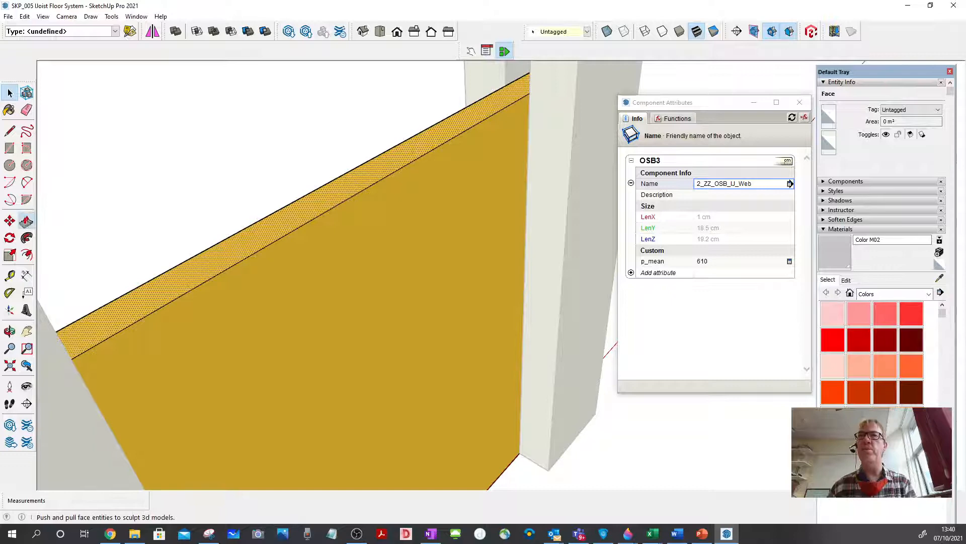
{"action": "left_click", "coordinate": [241, 241]}
{"action": "scroll", "coordinate": [241, 234], "scroll_direction": "down", "scroll_amount": 6}
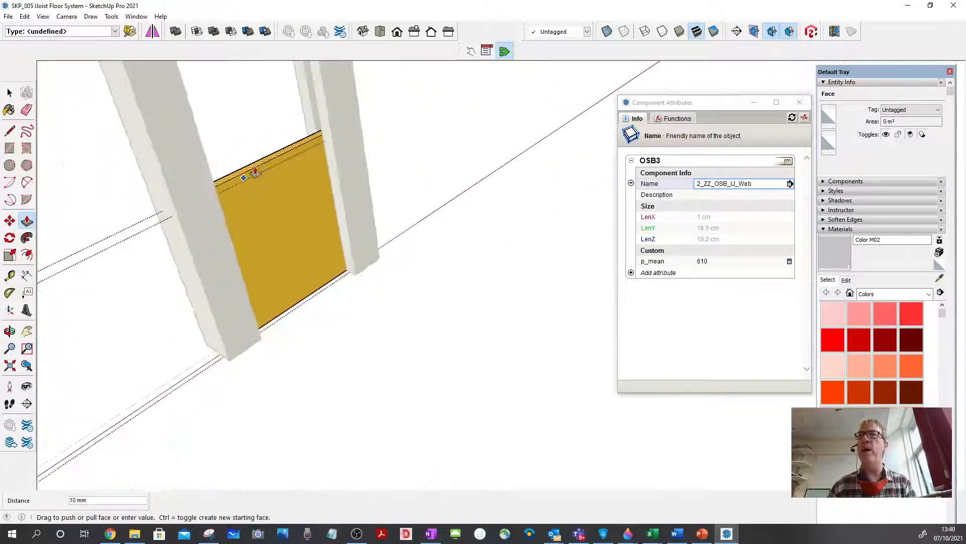
{"action": "scroll", "coordinate": [261, 181], "scroll_direction": "down", "scroll_amount": 5}
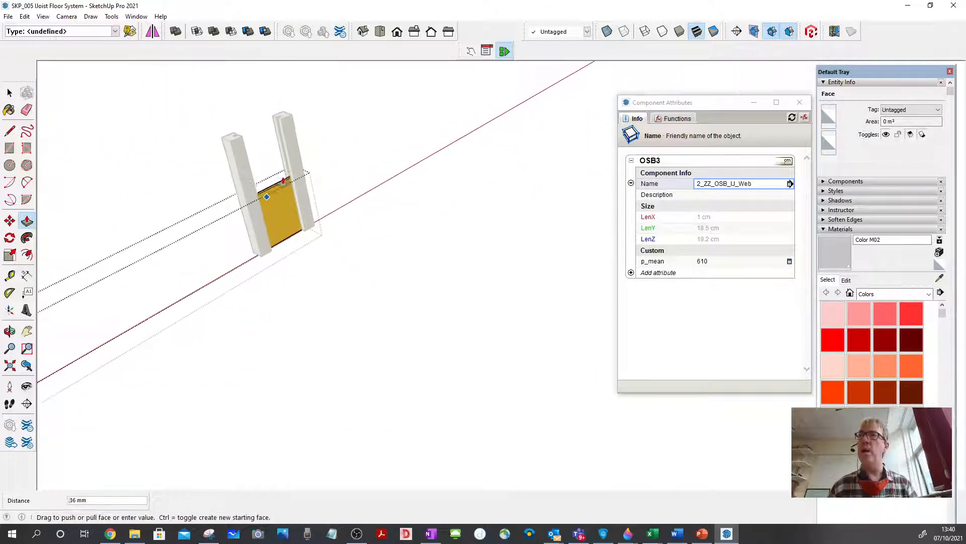
{"action": "scroll", "coordinate": [285, 114], "scroll_direction": "up", "scroll_amount": 4}
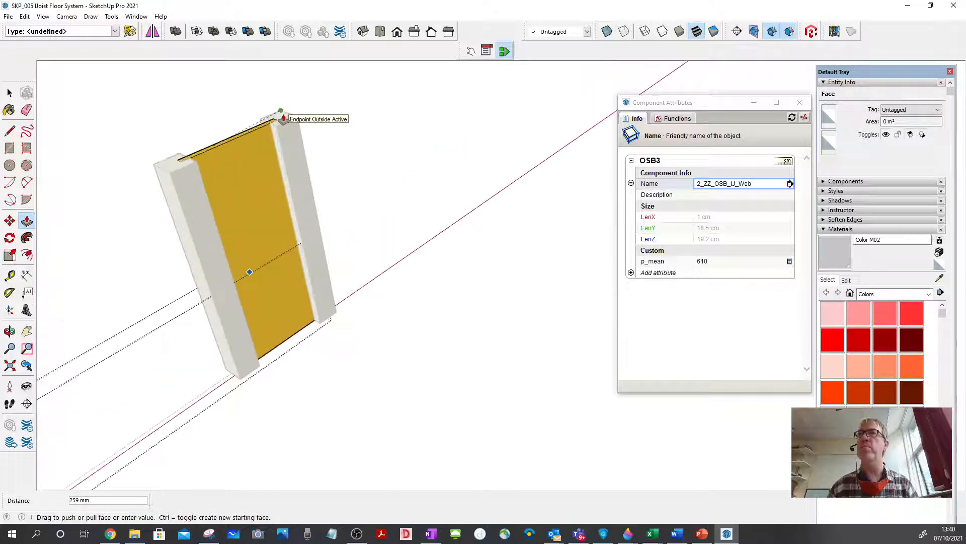
{"action": "left_click", "coordinate": [282, 117]}
{"action": "left_click", "coordinate": [11, 93]}
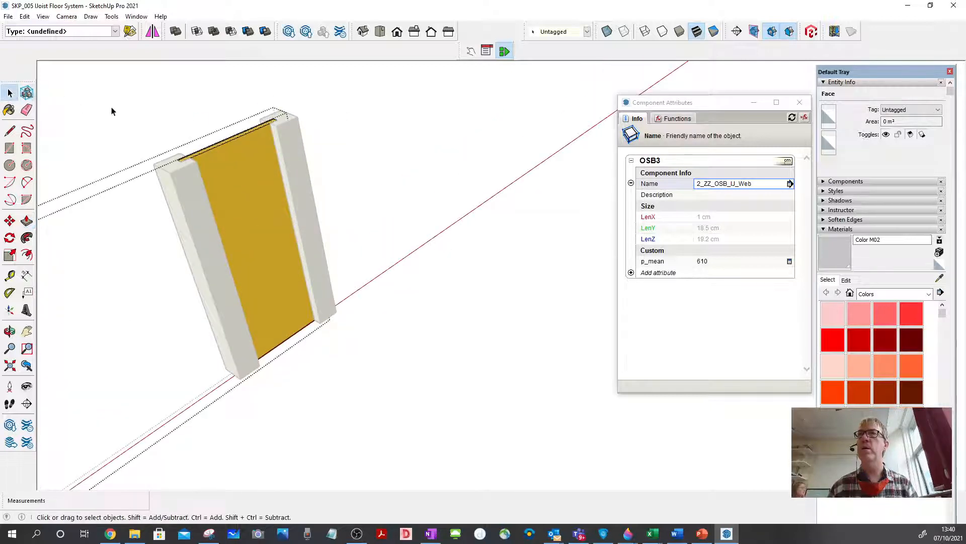
{"action": "left_click", "coordinate": [125, 112]}
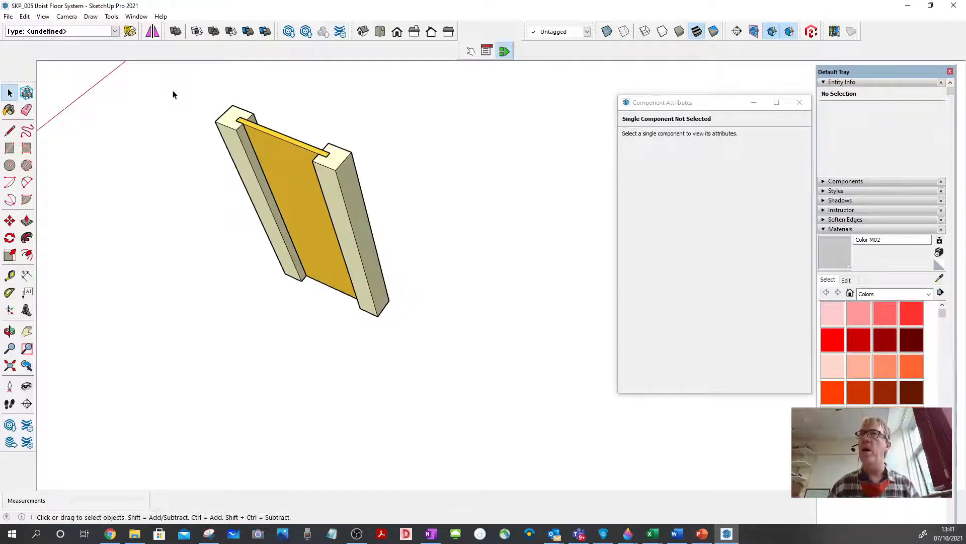
- Select both timbers and the OSB3 web and make them a component with the definition name 2_ZZ_IJ_Joist
{"action": "left_click_drag", "start_coordinate": [447, 356], "coordinate": [450, 359]}
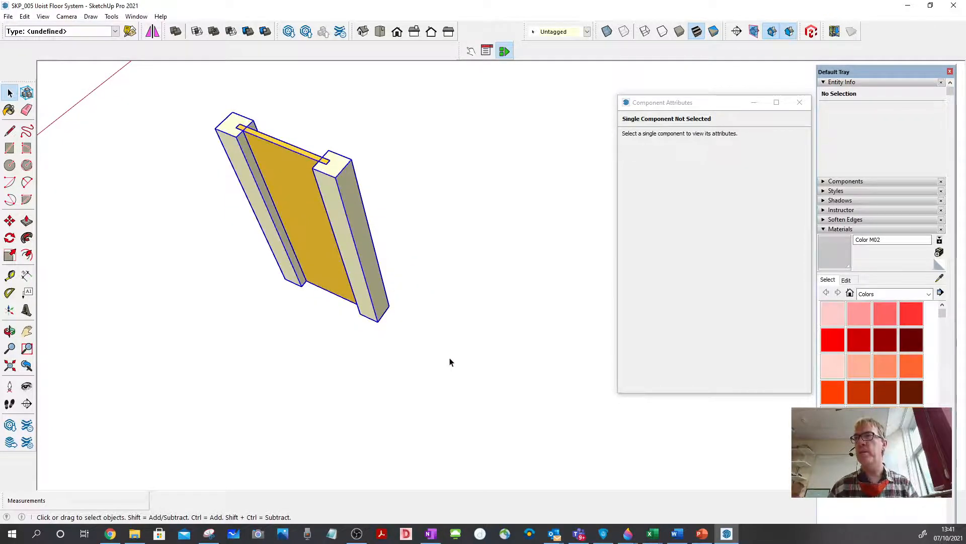
{"action": "right_click", "coordinate": [323, 177]}
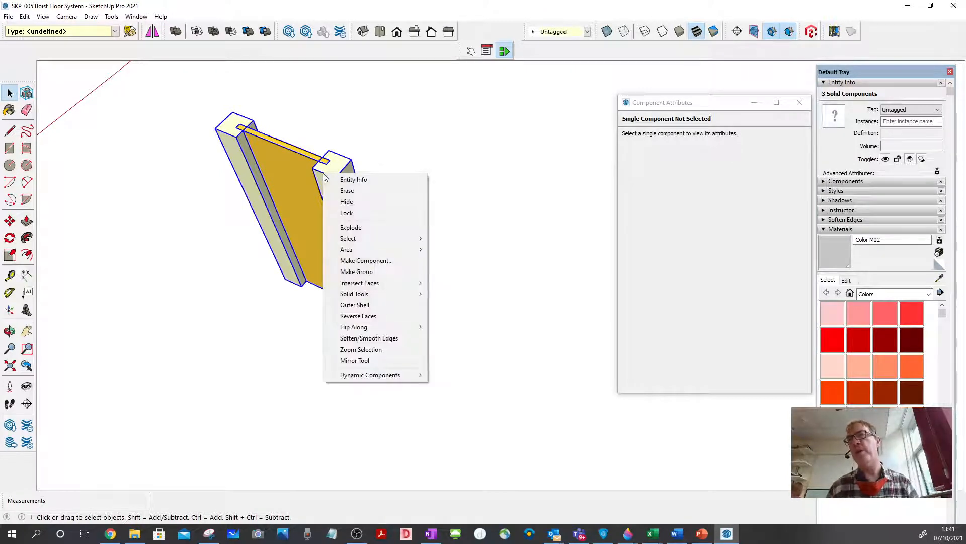
{"action": "left_click", "coordinate": [366, 260]}
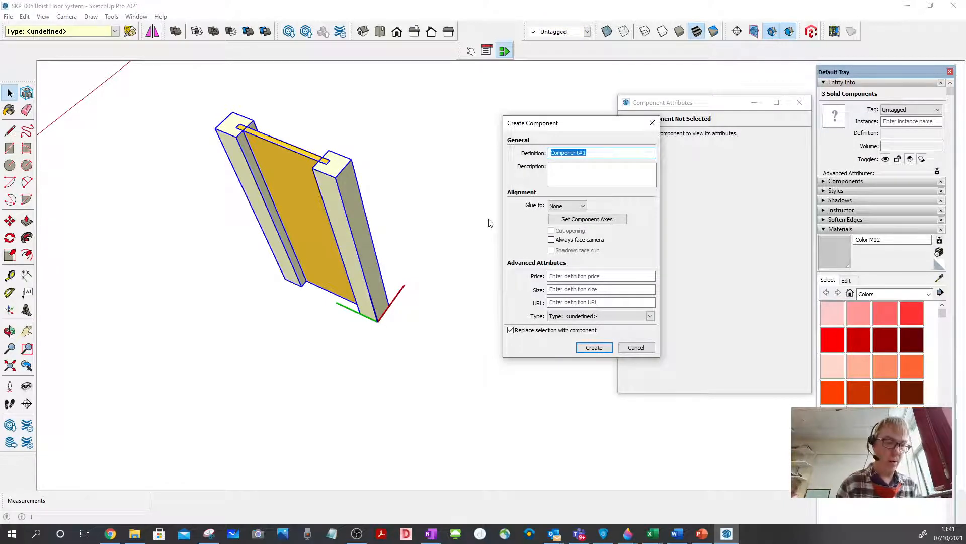
{"action": "type", "text": "2_ZZ_IJ_Joist"}
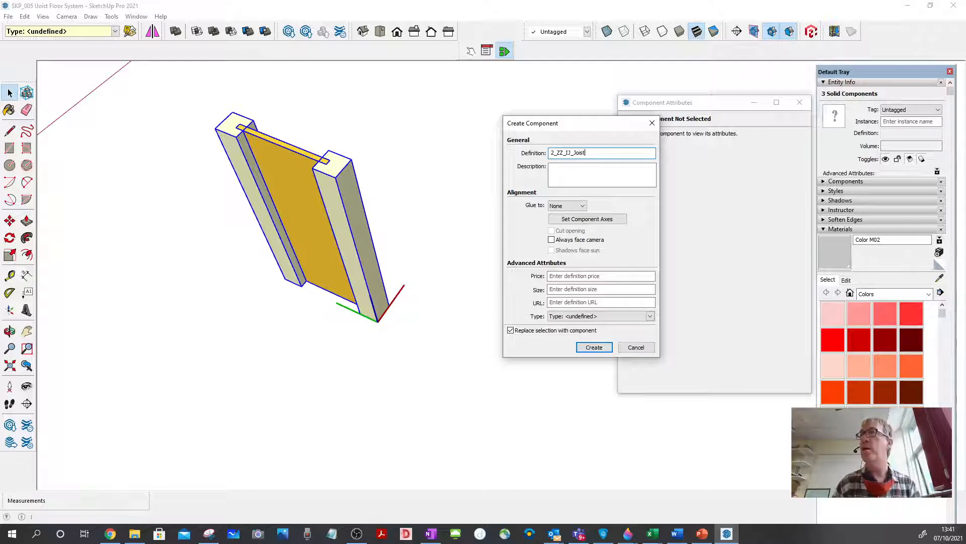
{"action": "key", "text": "Return"}
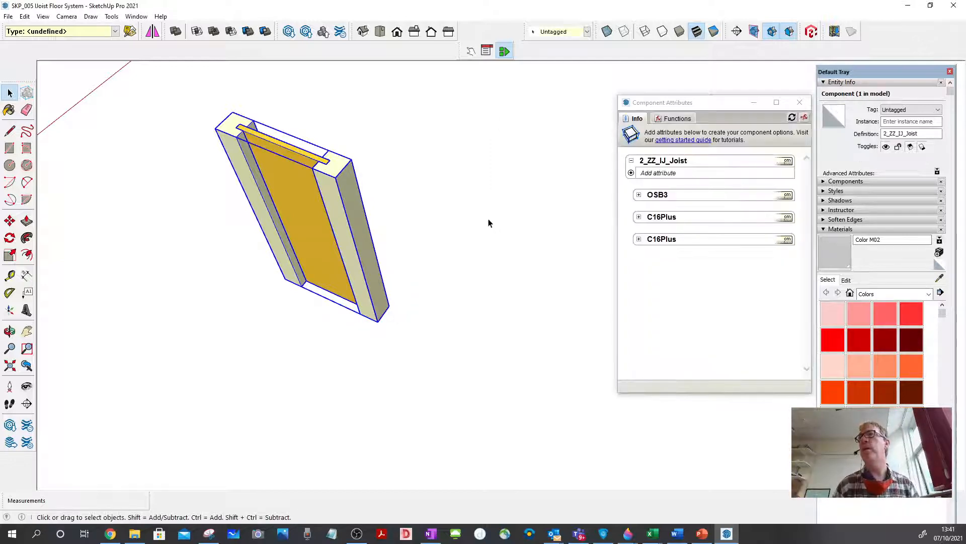